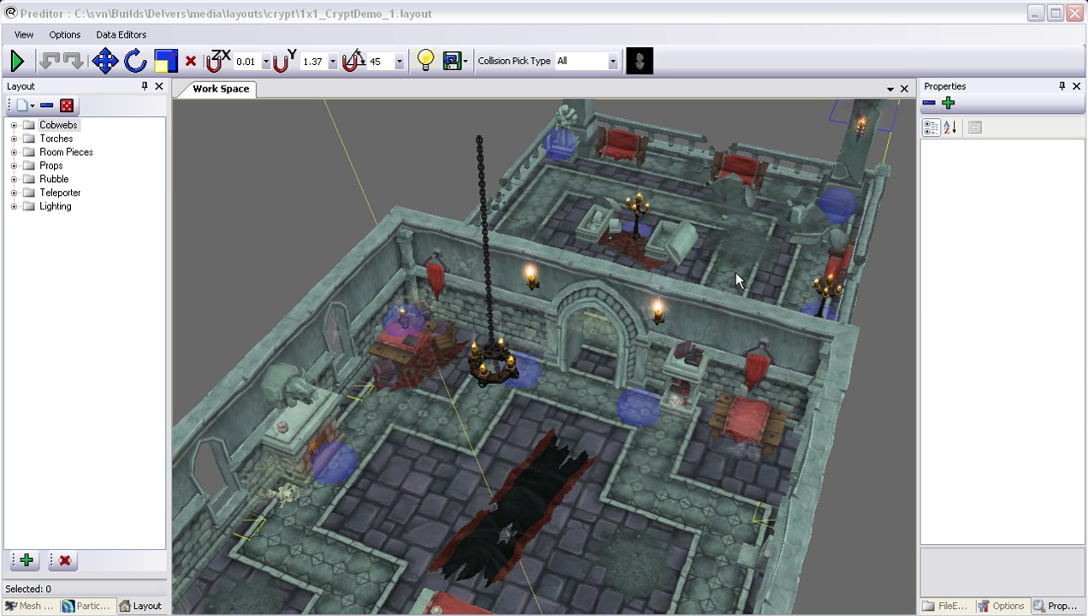
- Examine the crypt layout's rooms from several angles and look through its object groups from Cobwebs to Lighting
middle_drag(748, 252, 666, 265)
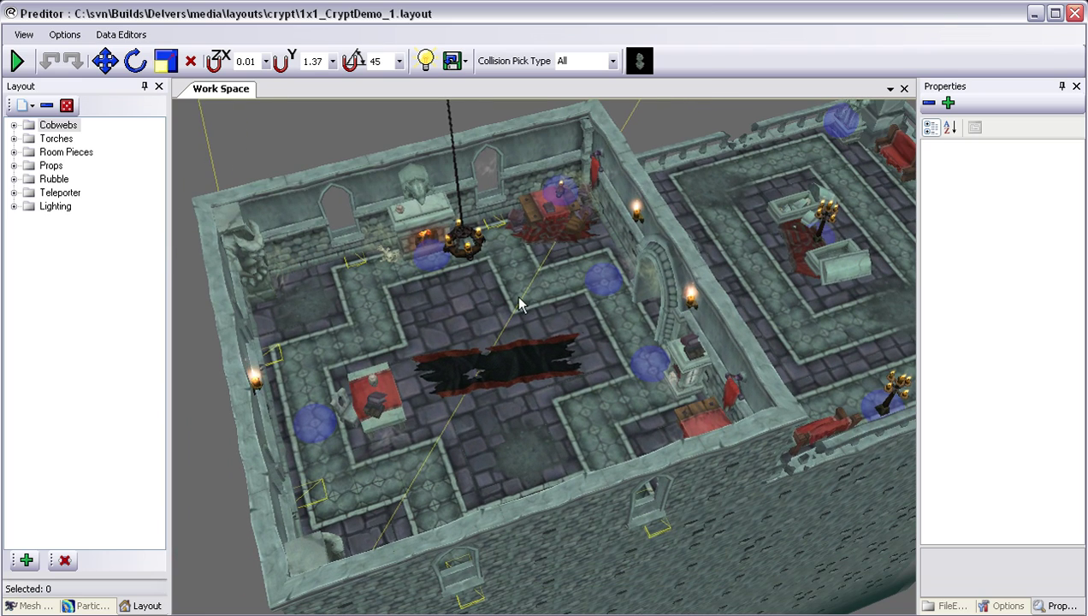
middle_drag(633, 312, 657, 306)
scroll(658, 306, up, 1)
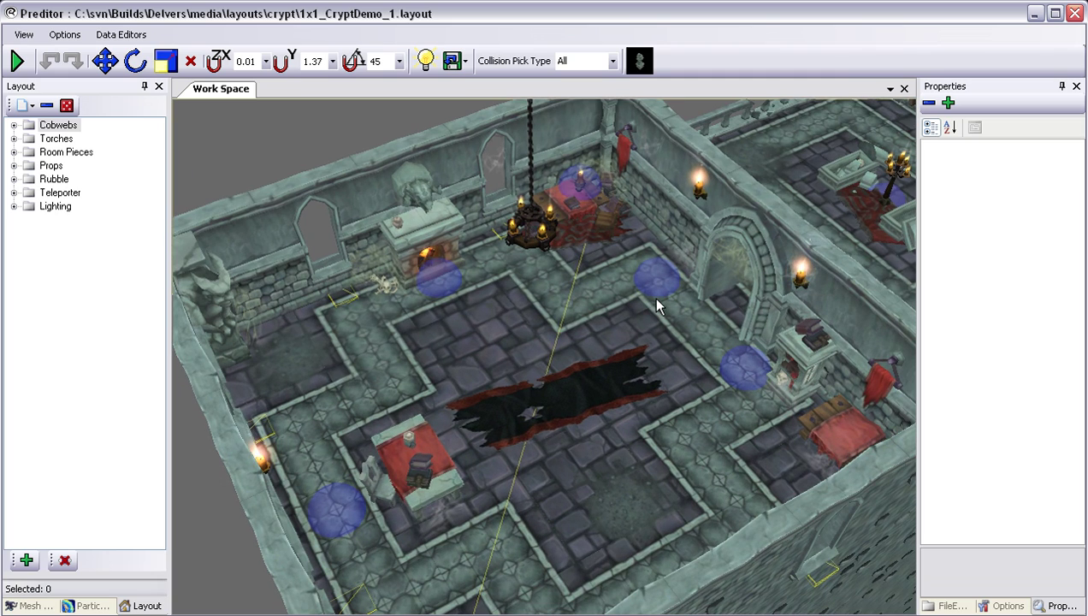
middle_drag(658, 305, 609, 333)
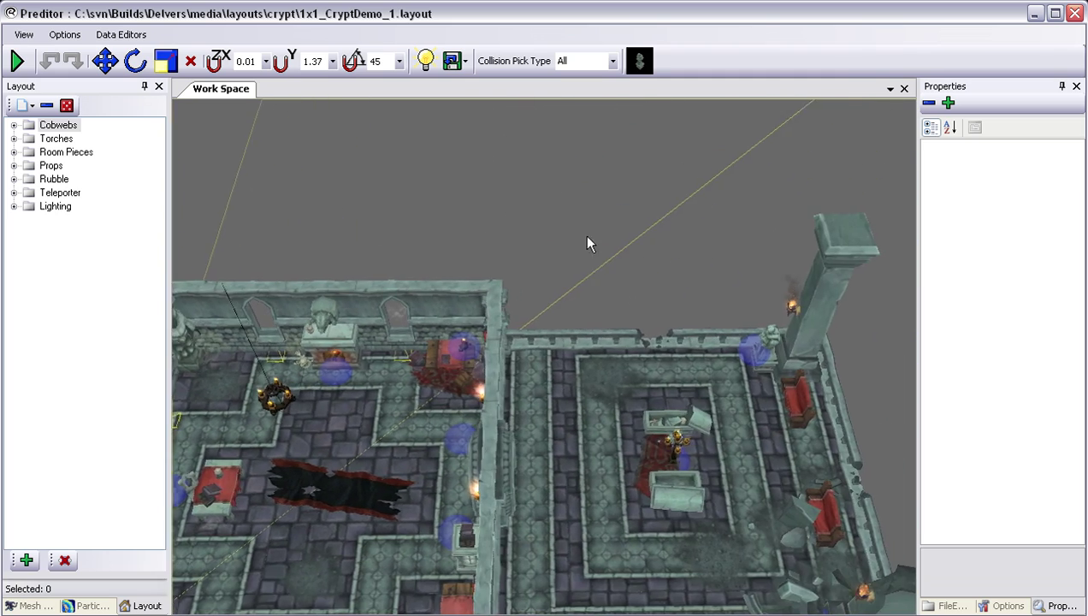
middle_drag(645, 247, 687, 250)
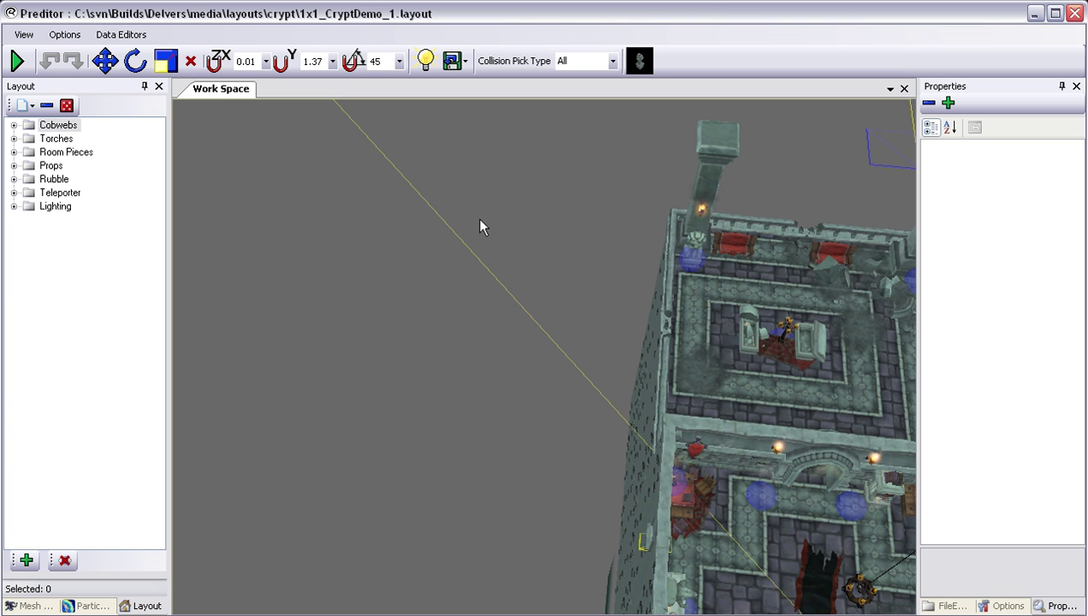
middle_drag(541, 227, 517, 210)
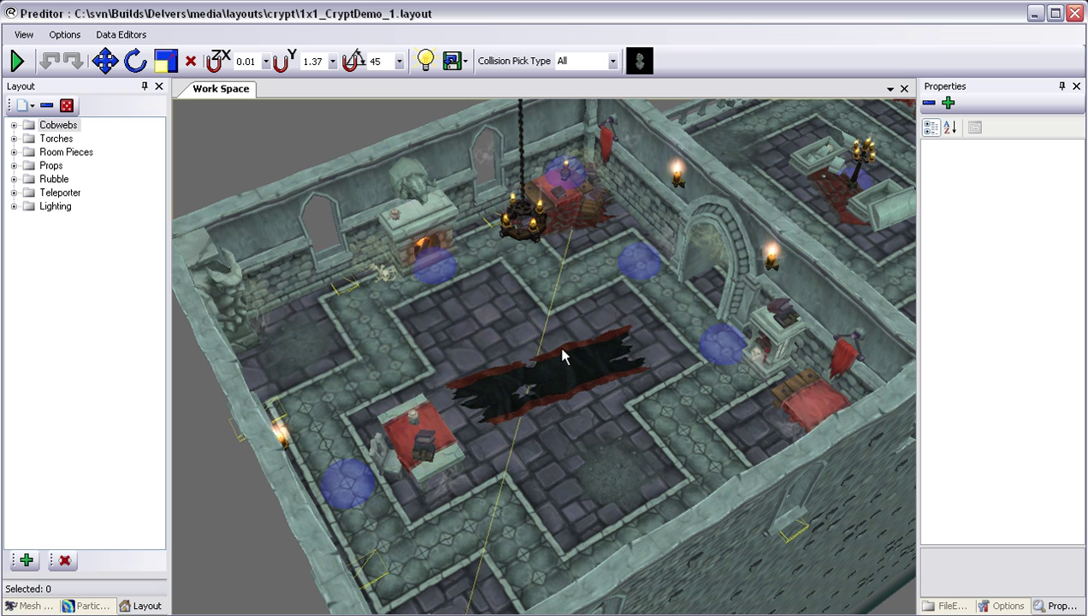
click(57, 139)
click(51, 165)
click(54, 179)
click(60, 193)
click(57, 206)
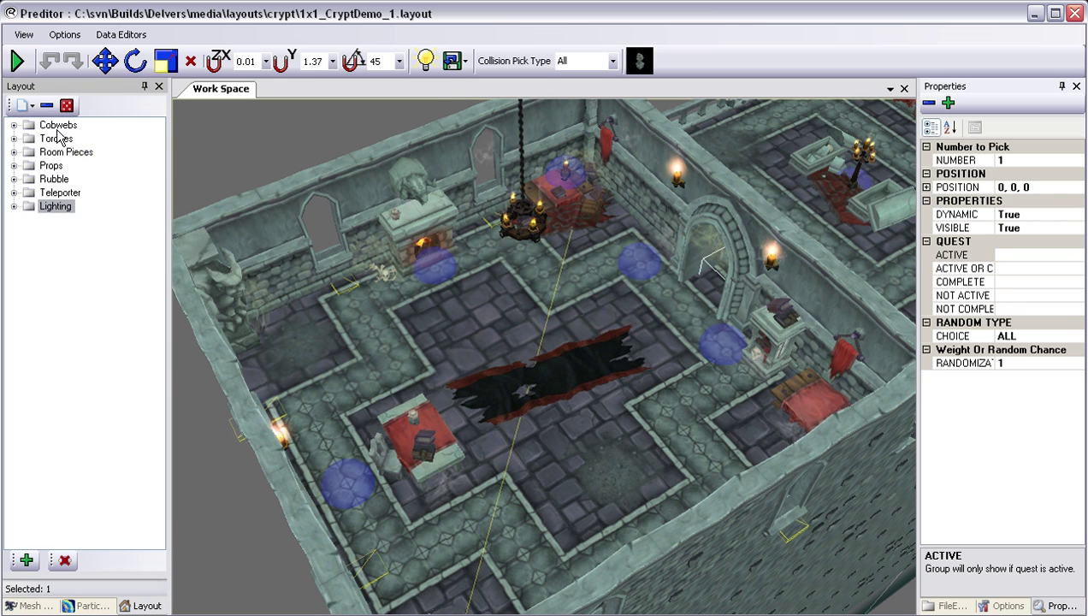
click(57, 125)
click(64, 237)
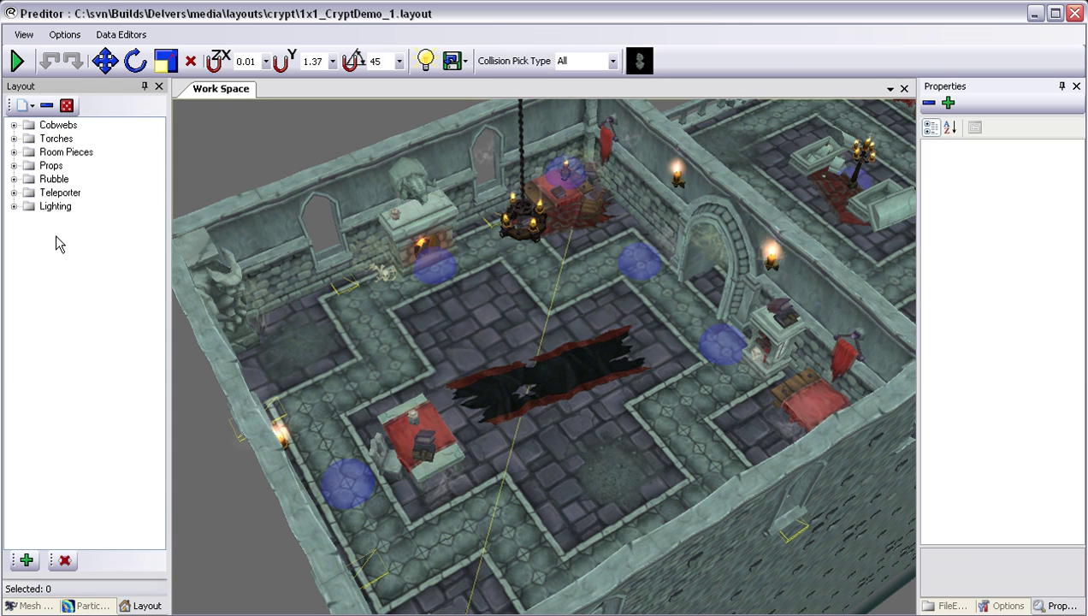
- Add a new top-level group to the layout and name it Properties
right_click(30, 228)
click(72, 254)
click(61, 221)
click(61, 223)
text(Properties)
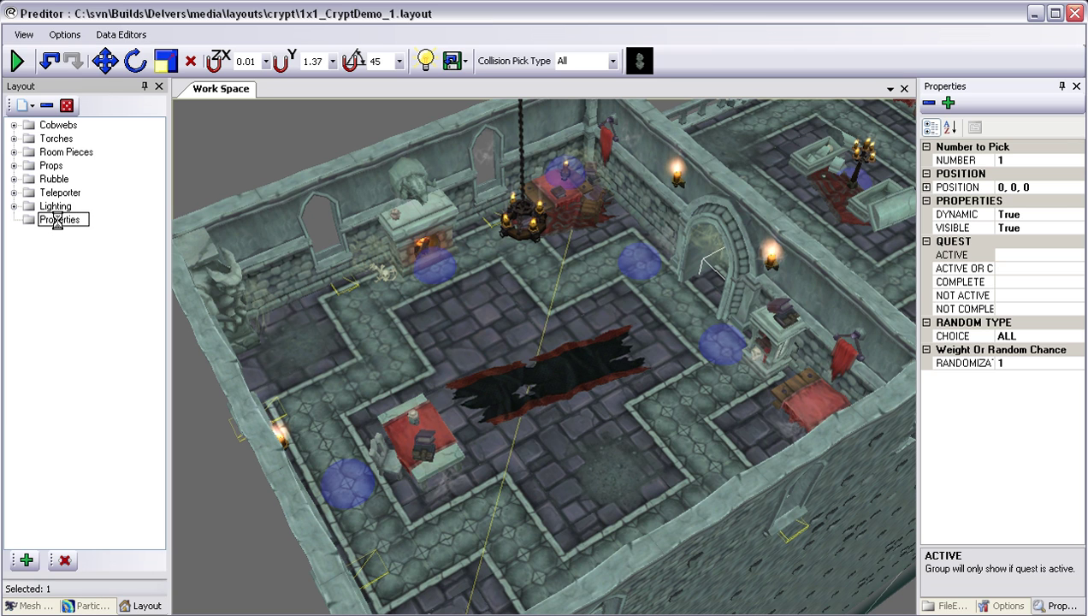
key(Return)
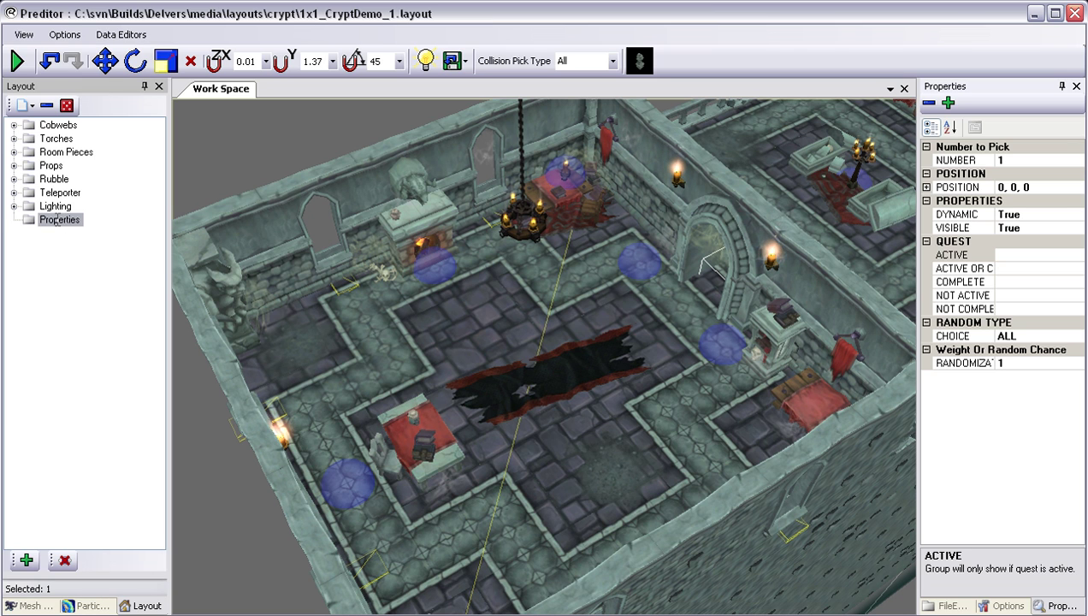
- Add a property node to the Properties group and select only that node
right_click(60, 228)
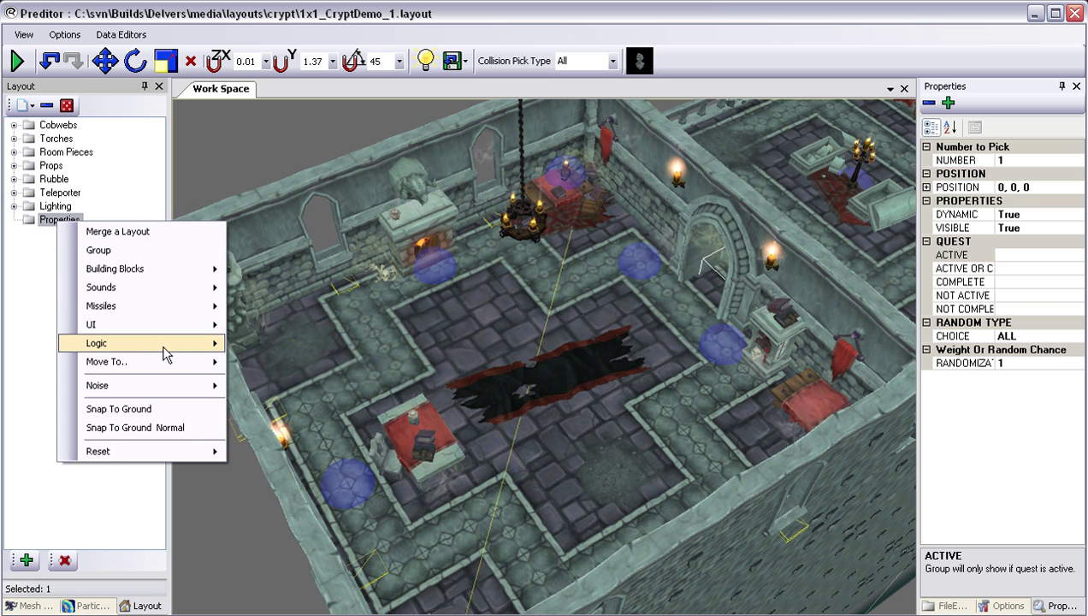
mouse_move(164, 348)
click(285, 549)
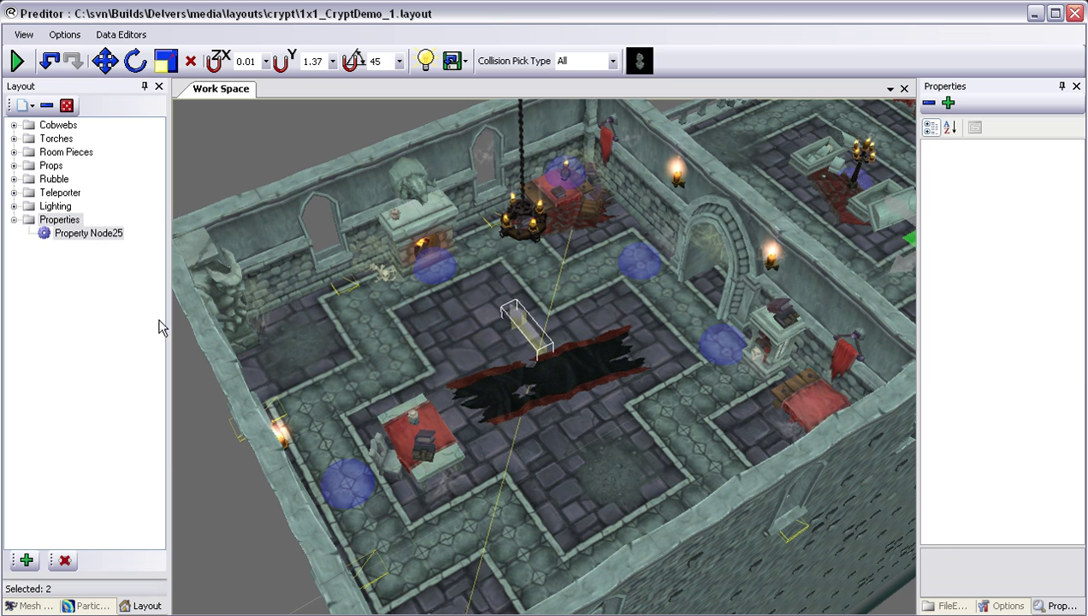
click(105, 238)
scroll(362, 257, up, 3)
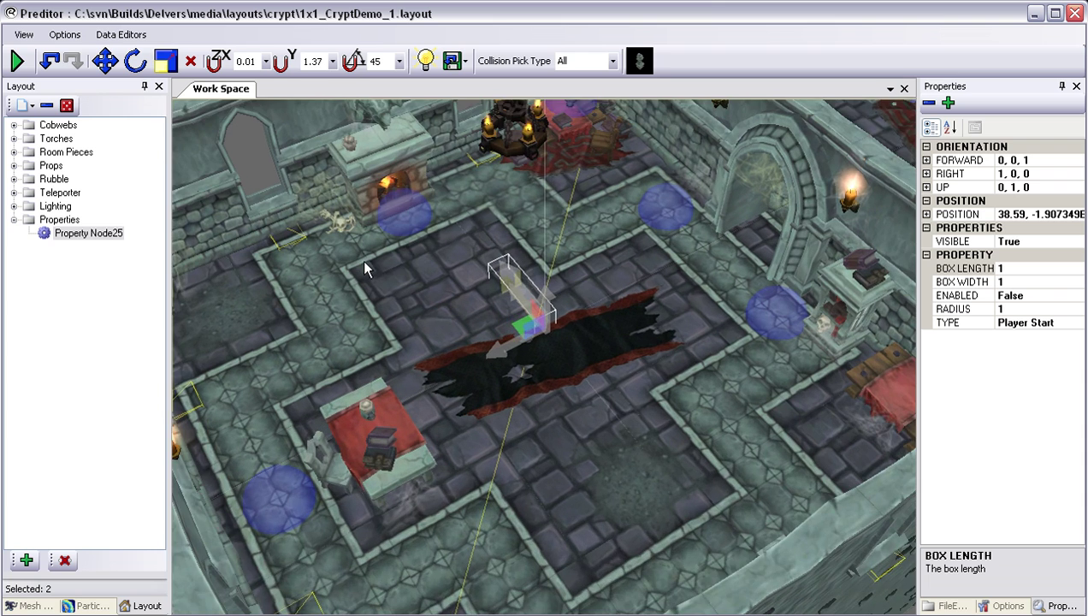
scroll(363, 253, up, 3)
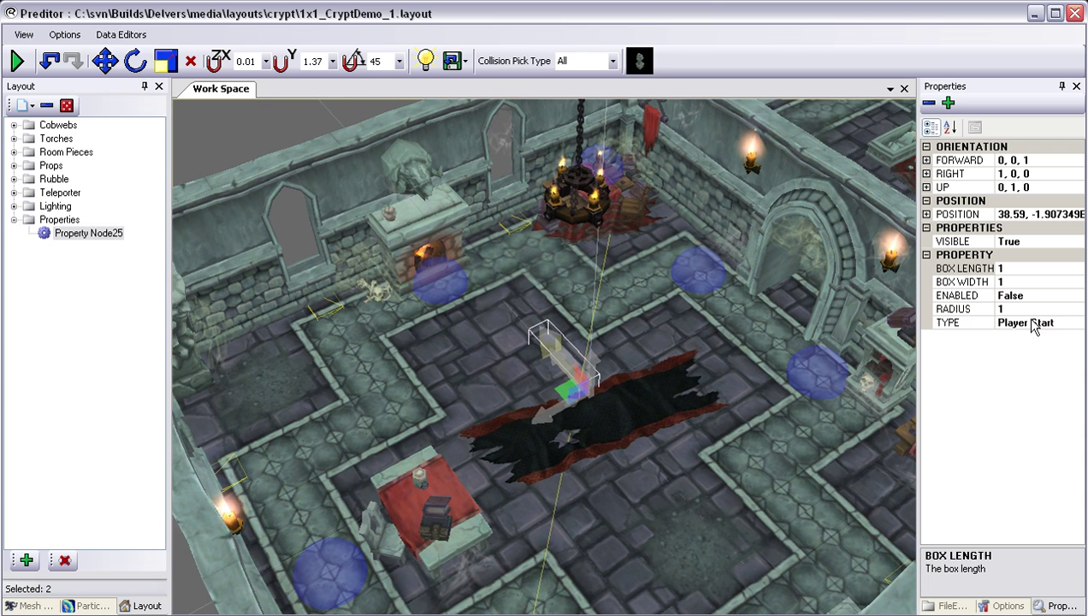
- Review the available property types for the new node, keeping Player Start
click(1060, 327)
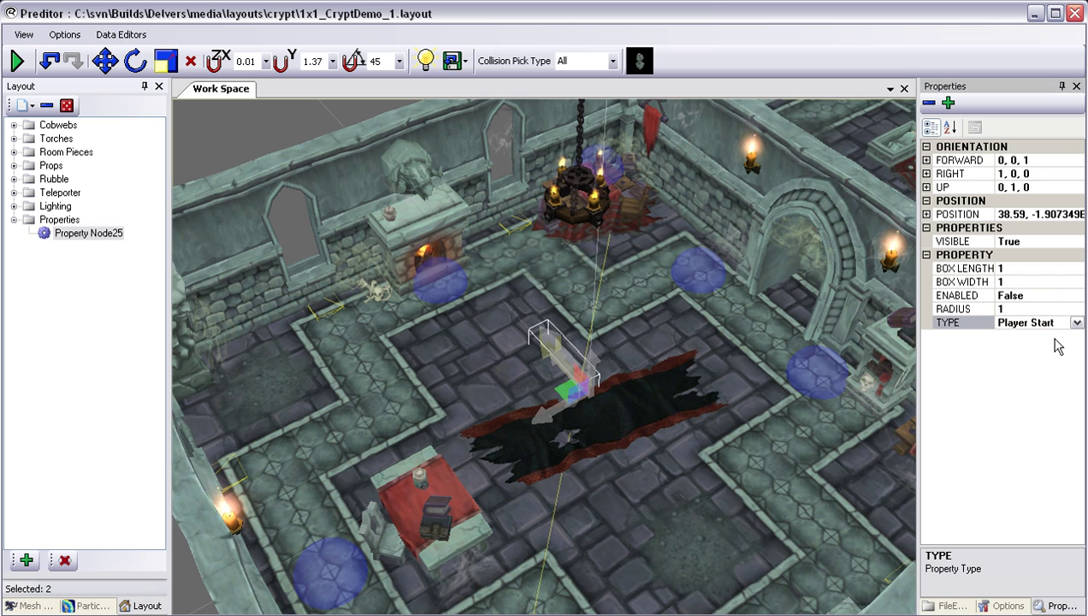
click(1076, 322)
mouse_move(1077, 362)
mouse_down()
mouse_move(1071, 383)
mouse_move(1077, 361)
mouse_up()
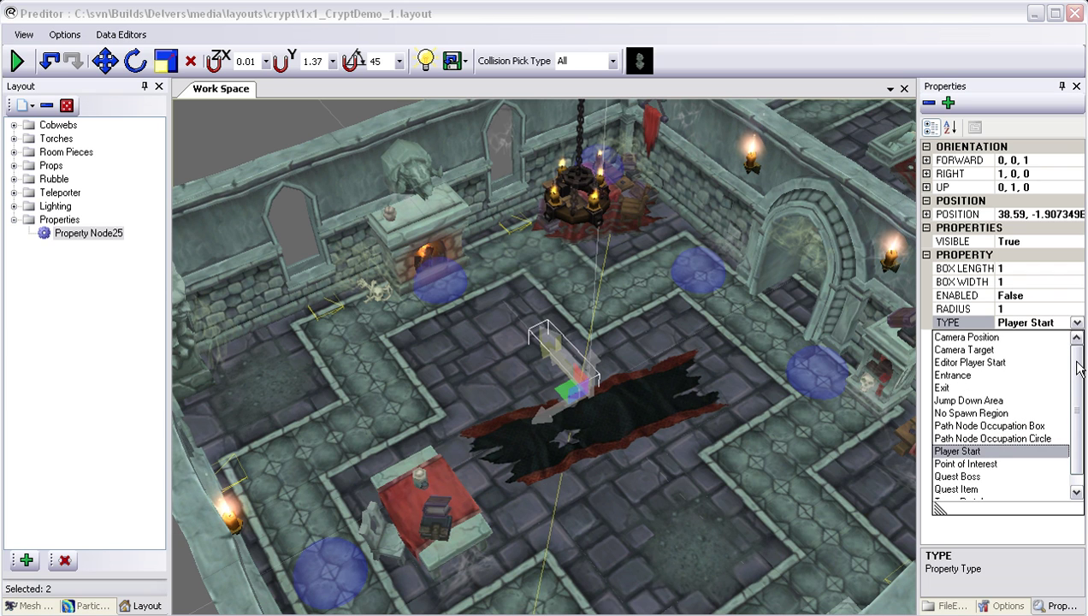
click(1076, 325)
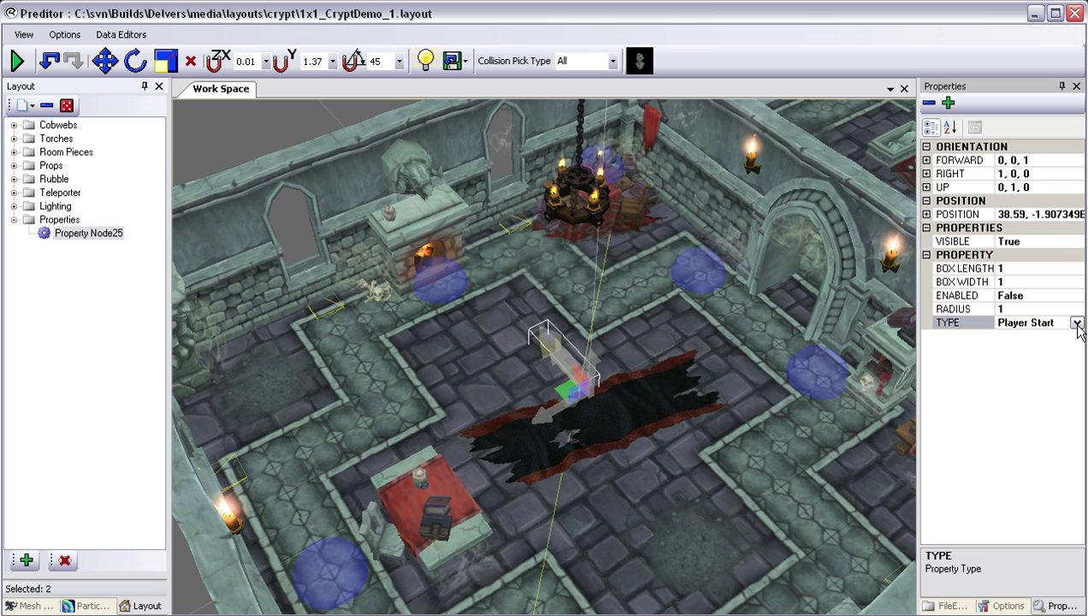
- Move the player start node onto the tiled floor near the red-draped table, at about X 43.87, and rotate it 45 degrees towards the room
scroll(775, 356, up, 5)
scroll(778, 346, down, 3)
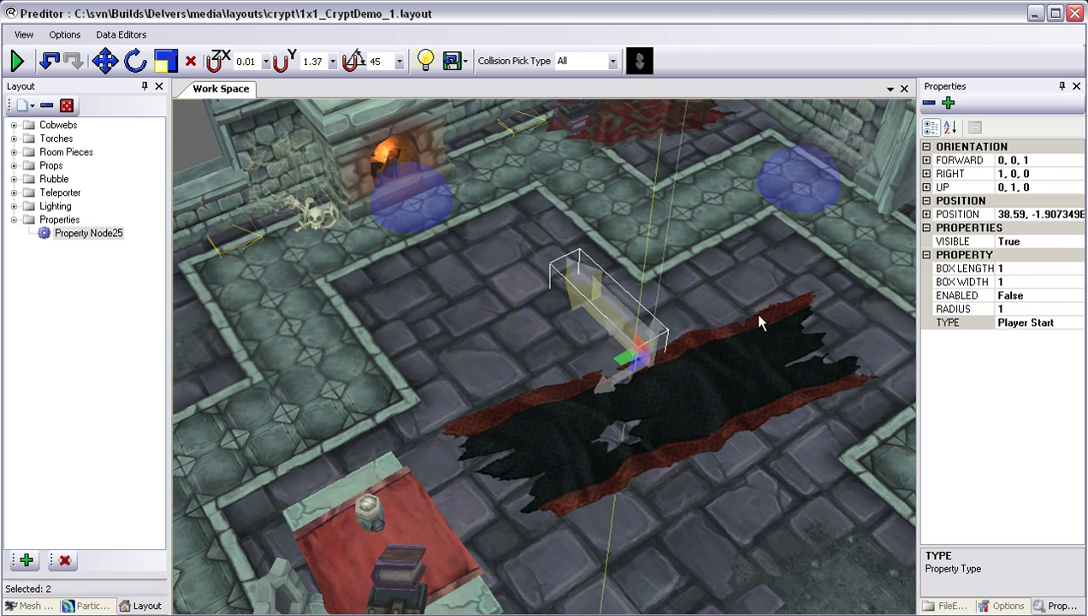
drag(625, 363, 590, 409)
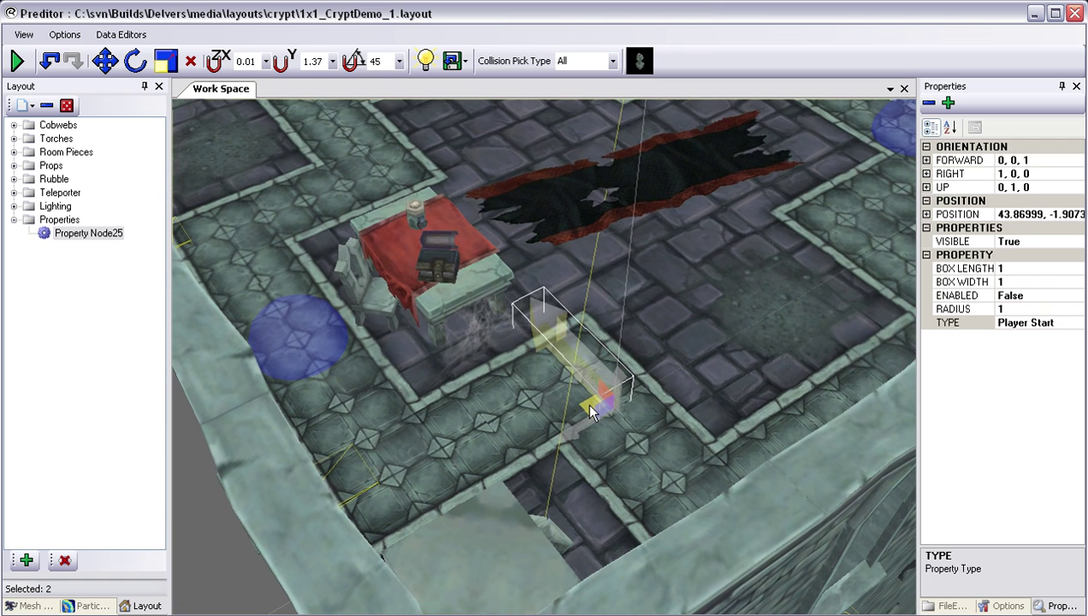
key(Right)
middle_drag(568, 346, 584, 345)
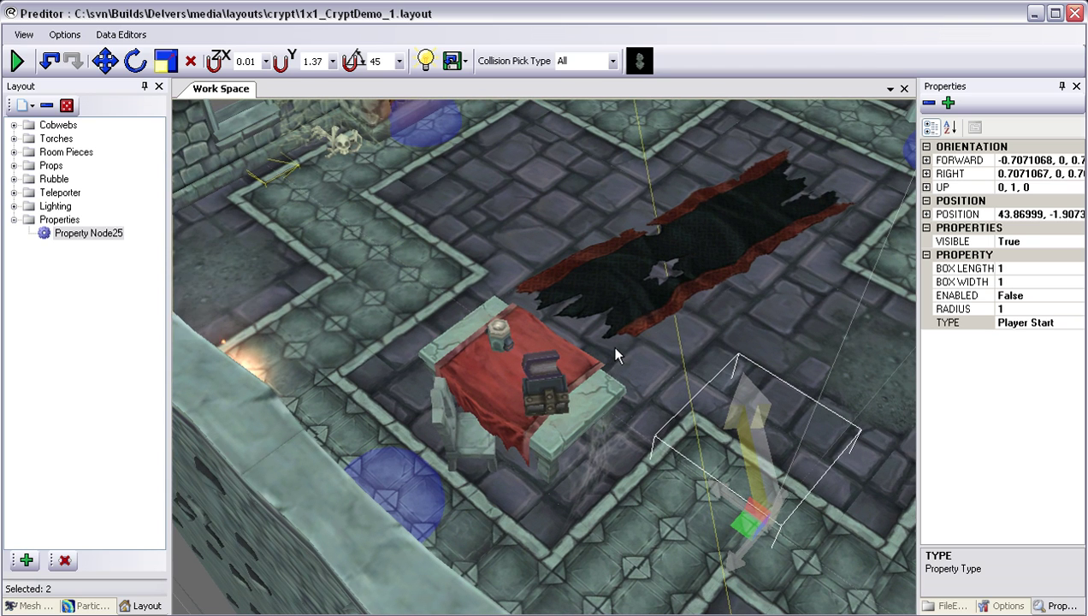
scroll(615, 348, down, 3)
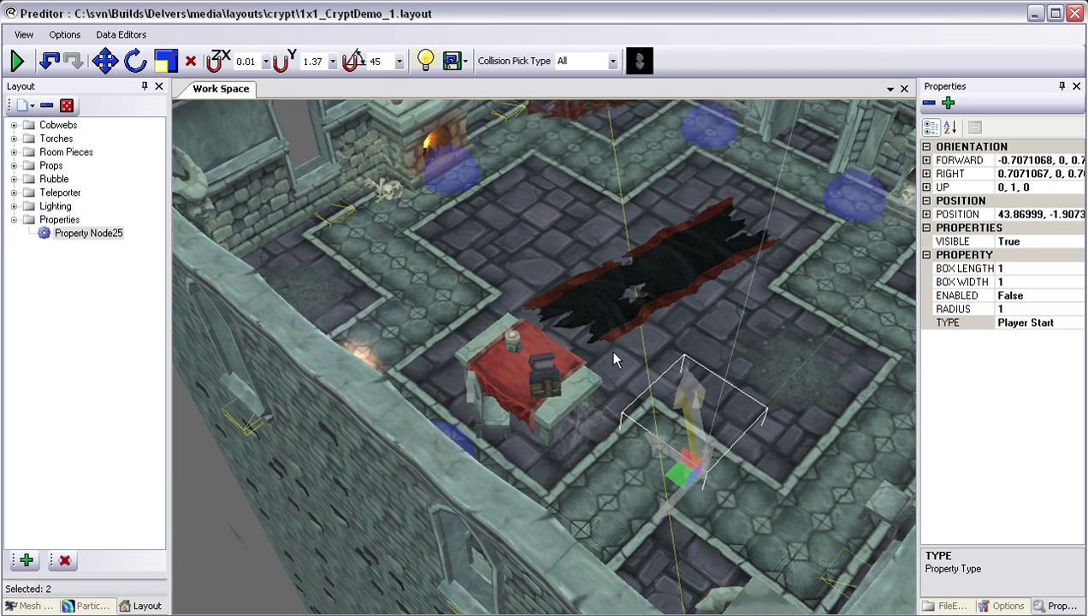
- Rename the new property node as PlayerStart
click(98, 236)
click(102, 237)
text(P)
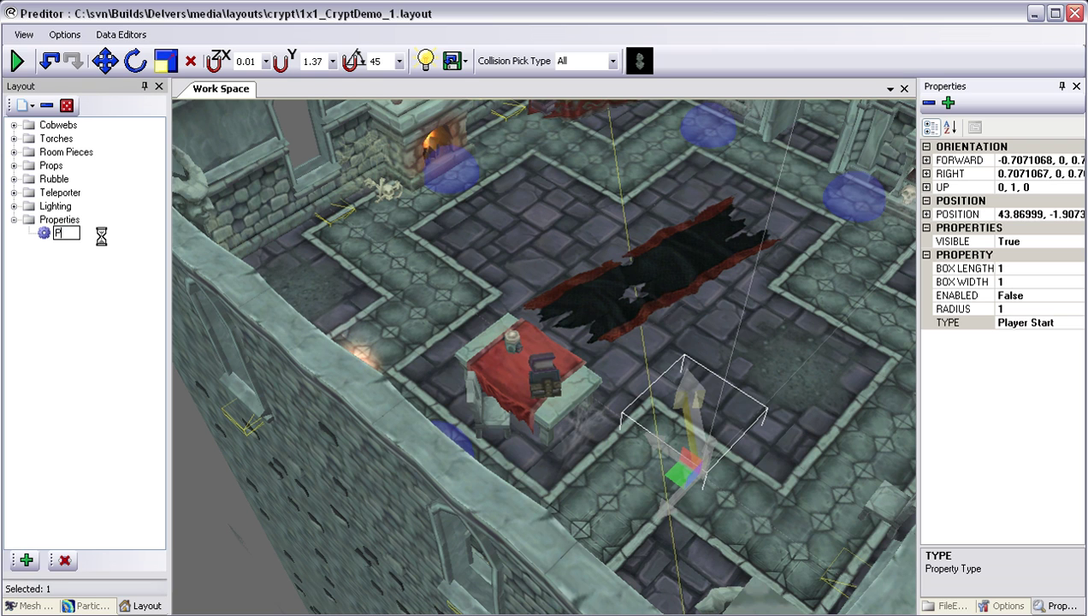
text(layerStart)
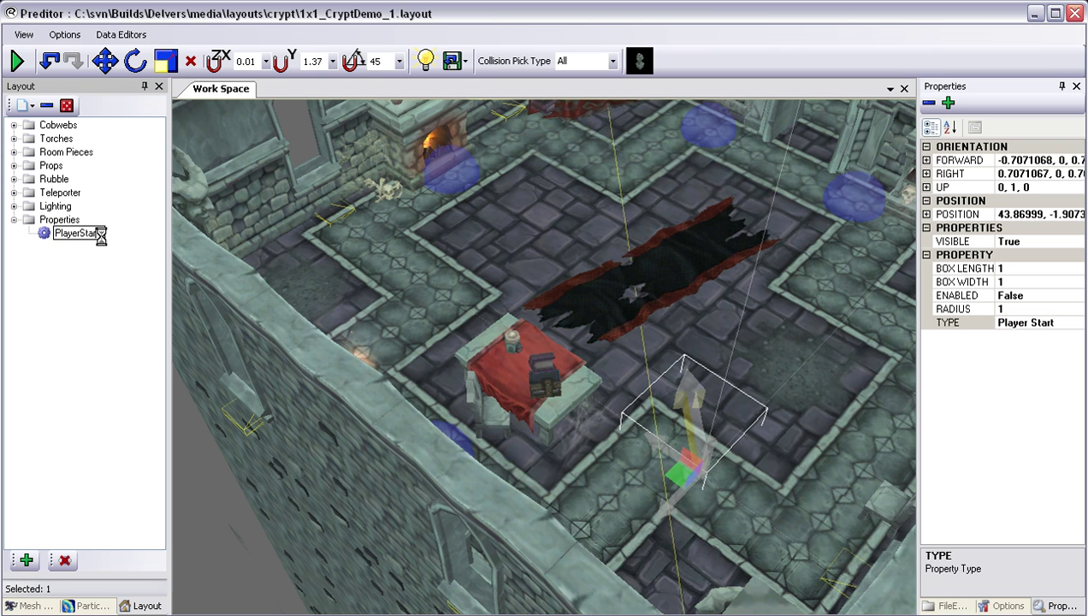
key(Return)
- Deselect the node and examine the player start arrow and the surrounding room from different angles
middle_drag(530, 277, 248, 396)
click(249, 396)
middle_drag(538, 375, 525, 371)
scroll(525, 372, down, 3)
mouse_move(635, 355)
middle_down()
mouse_move(609, 353)
mouse_move(647, 341)
middle_up()
right_drag(632, 345, 648, 336)
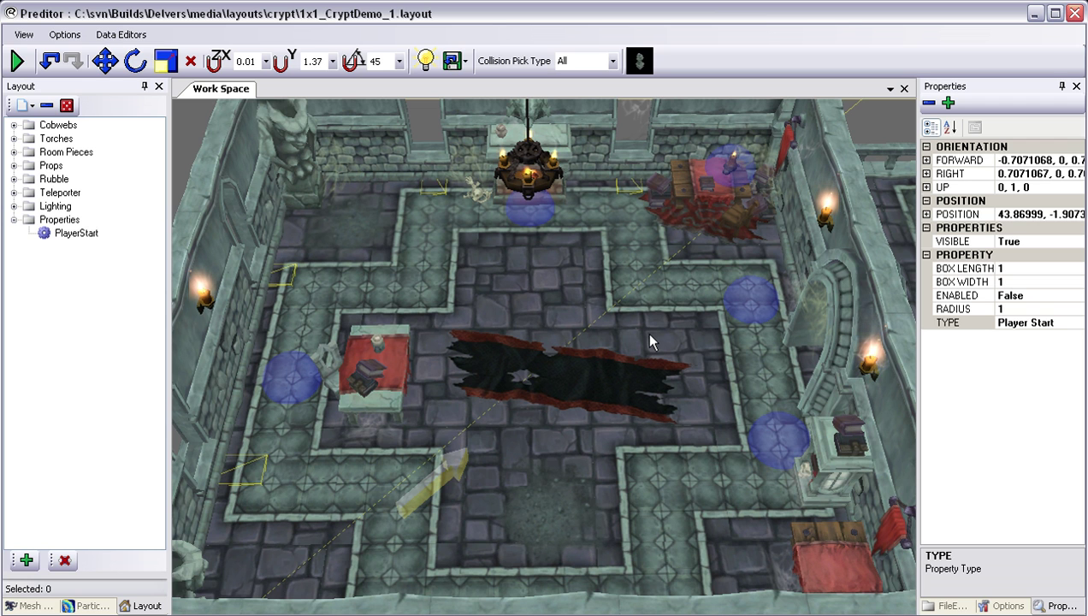
scroll(652, 332, down, 3)
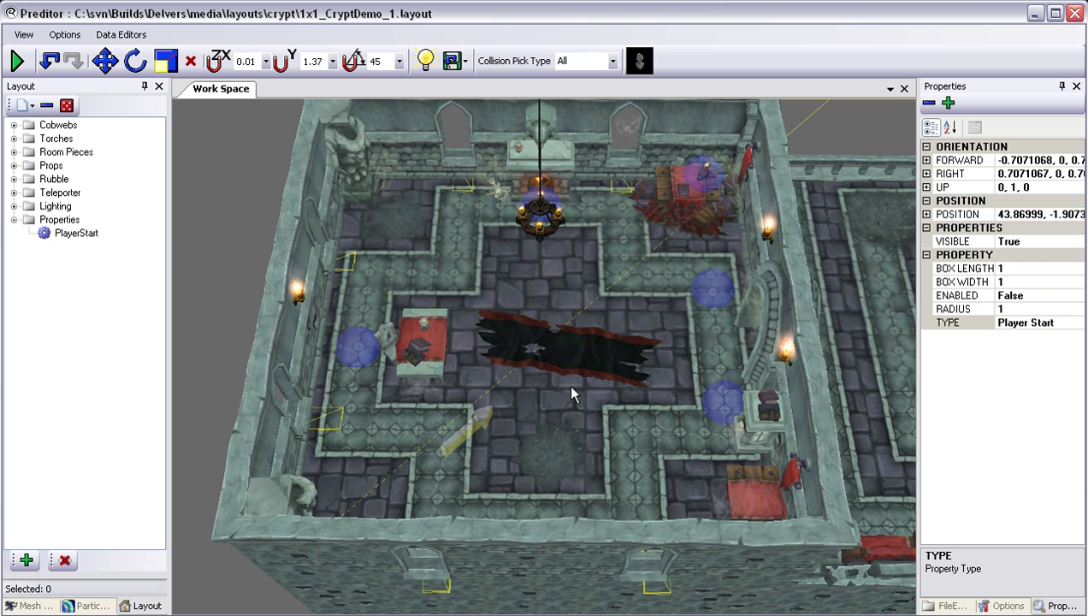
scroll(590, 344, up, 3)
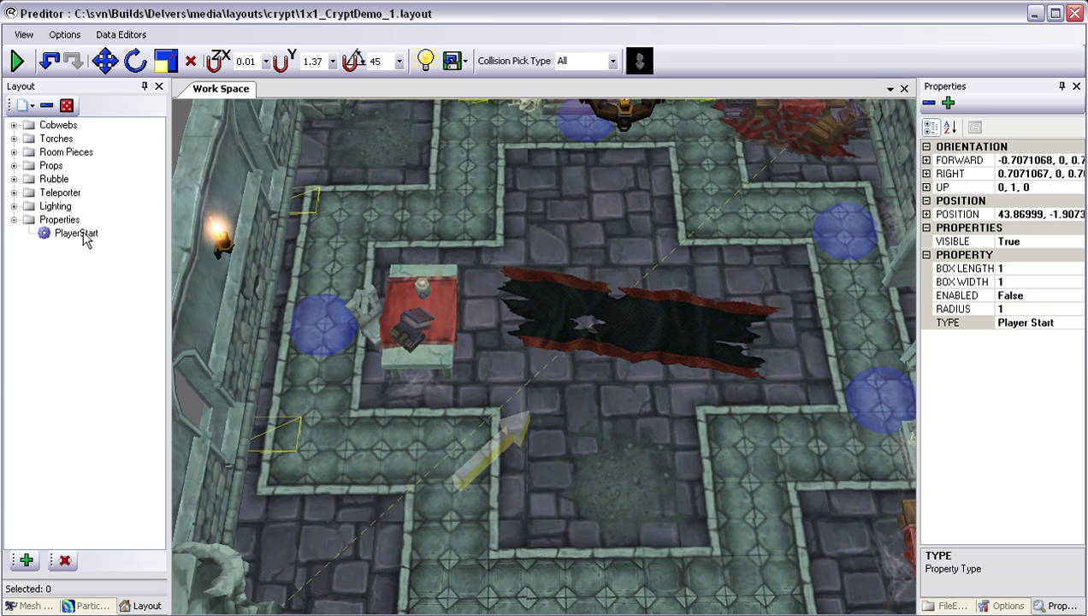
- Clone the PlayerStart node towards the room's centre, at about X 40.05, and rotate the copy to face forward 0, 0, 1
click(84, 236)
right_drag(785, 248, 776, 315)
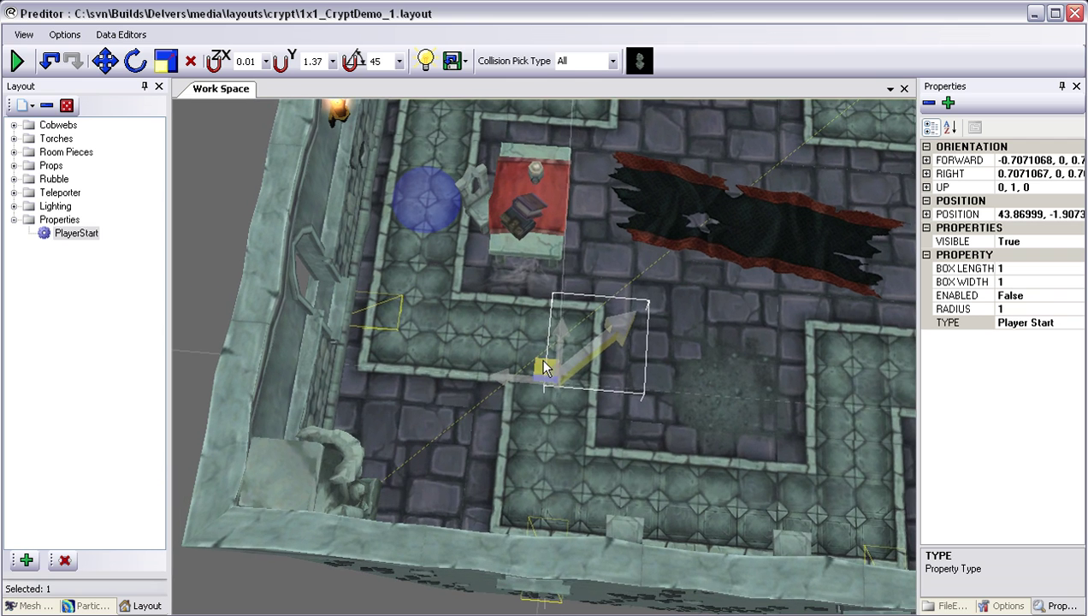
shift+drag(540, 369, 680, 343)
key(Left)
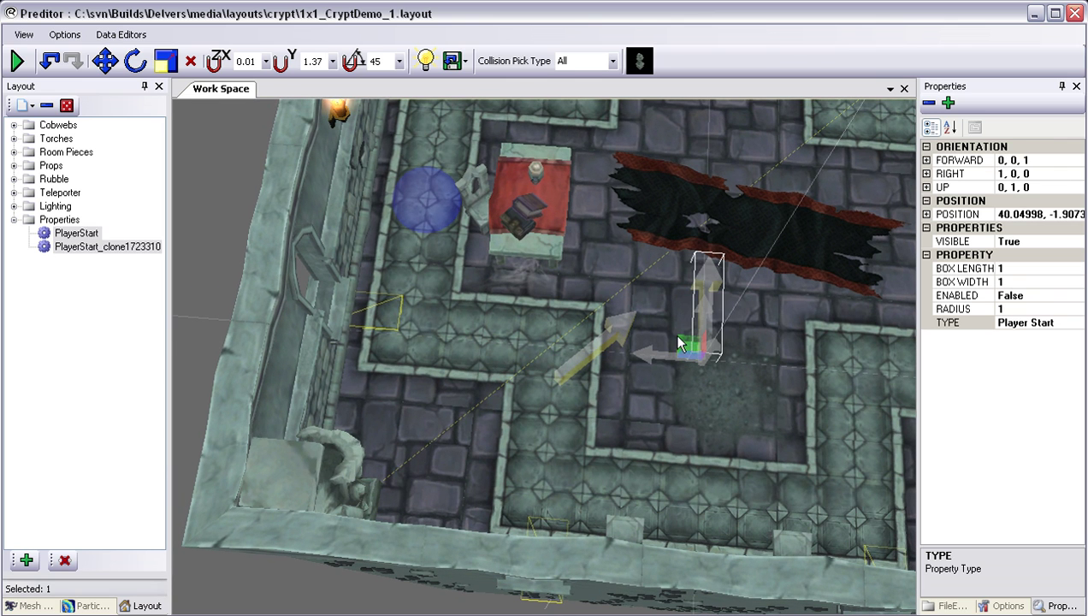
- Change the cloned node's property type to No Spawn Region
click(1067, 323)
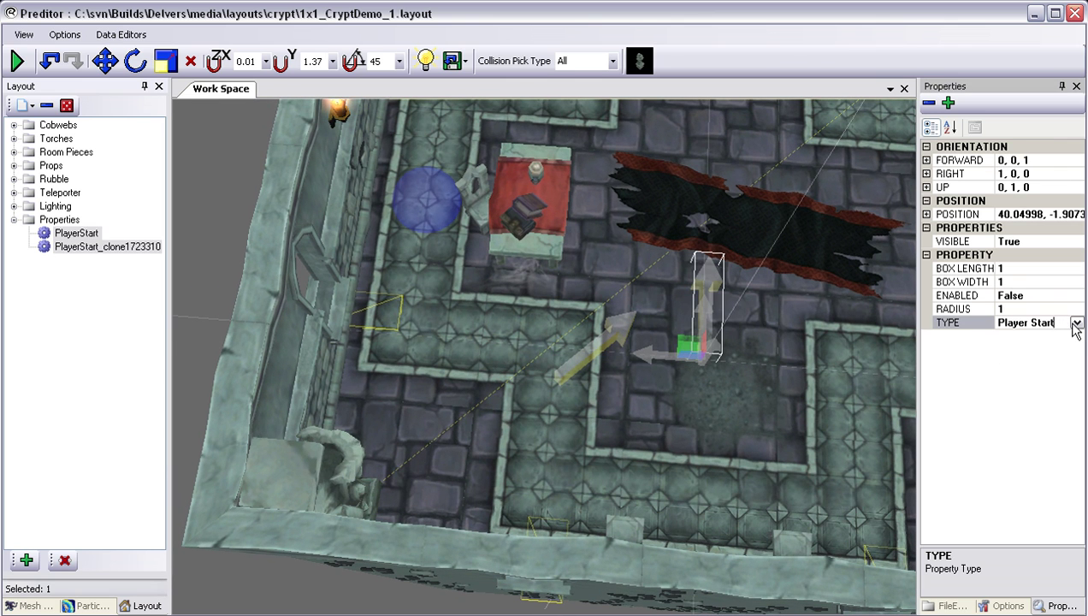
click(1076, 324)
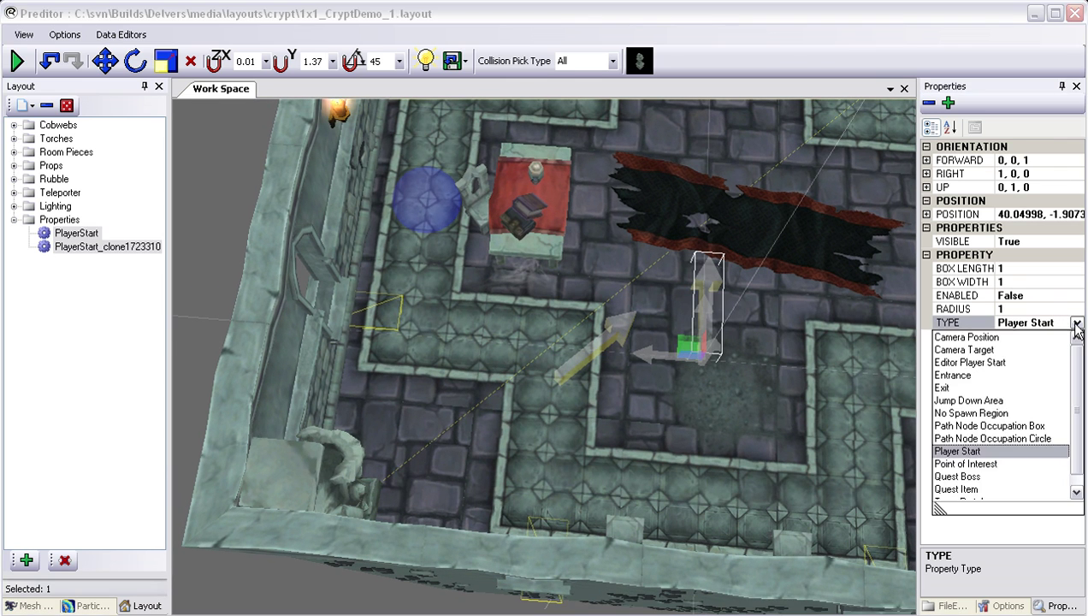
click(983, 409)
- Raise the no-spawn node to about Y 1.37 and move it over the torn rug, at about X 39.67
mouse_move(790, 381)
right_down()
mouse_move(774, 351)
mouse_move(771, 383)
right_up()
scroll(783, 374, up, 4)
key(Page_Up)
drag(595, 412, 625, 382)
scroll(626, 389, down, 5)
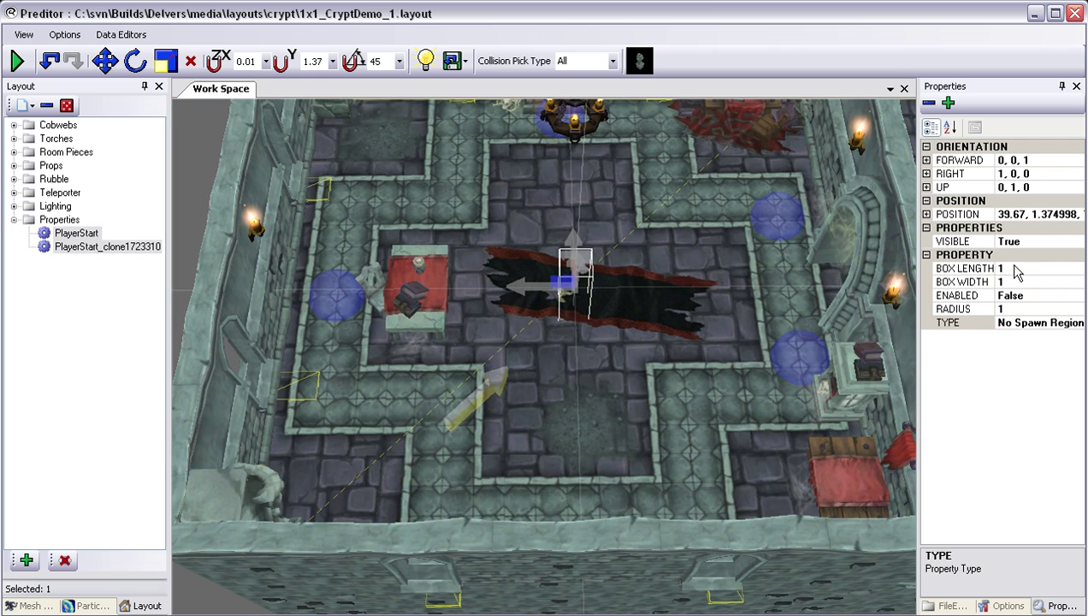
- Set the no-spawn region's box length and box width to 20 each
click(1014, 267)
text(20)
key(Return)
click(1022, 281)
key(BackSpace)
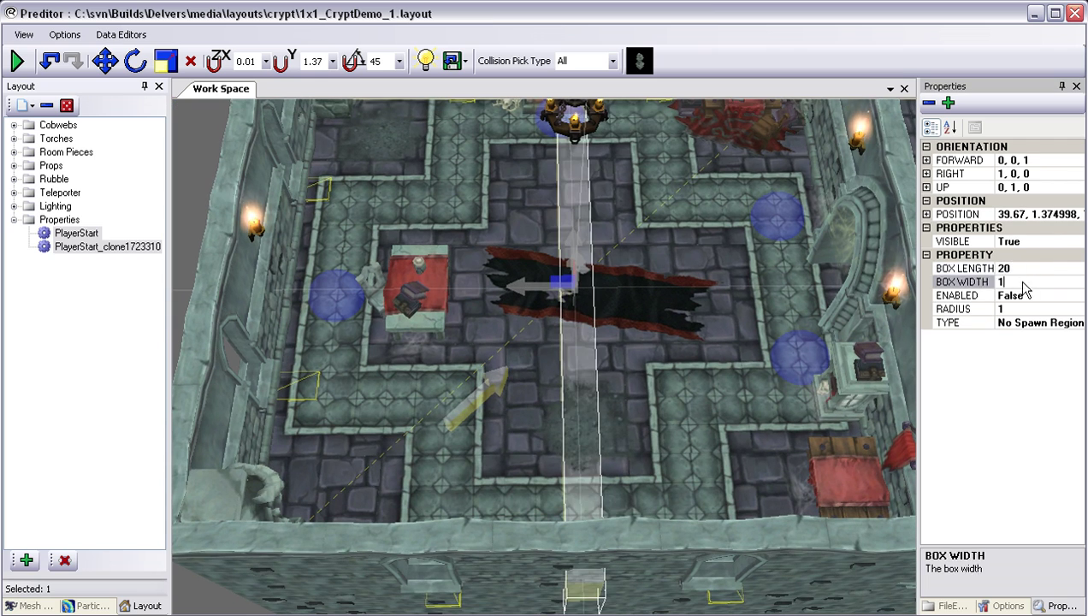
text(20)
key(Return)
- Rename the cloned PlayerStart node in the Properties group to NoSpawnRegion
middle_drag(644, 210, 649, 295)
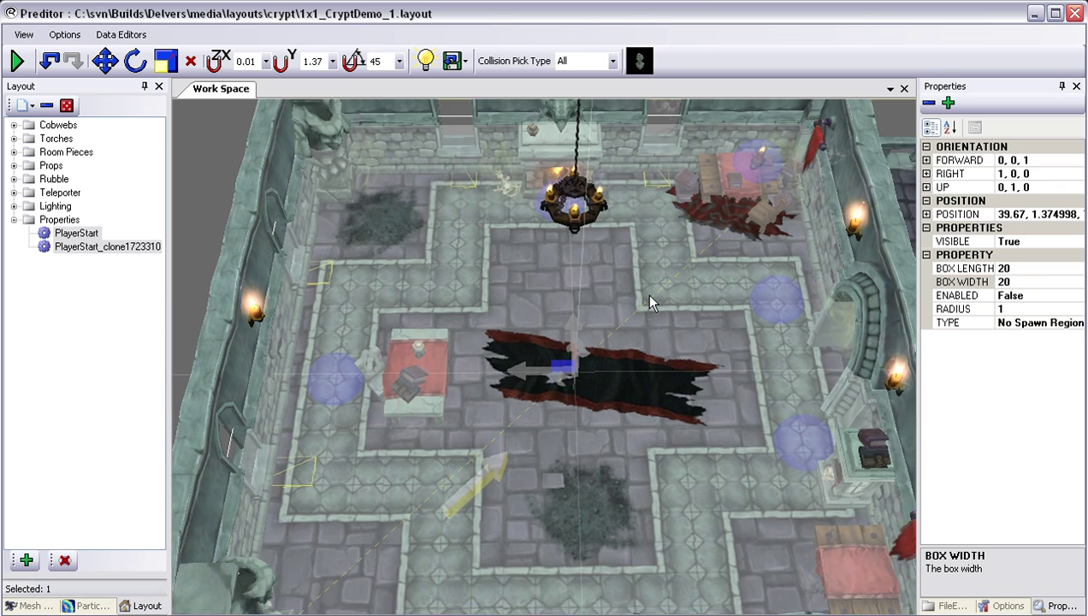
scroll(649, 302, down, 3)
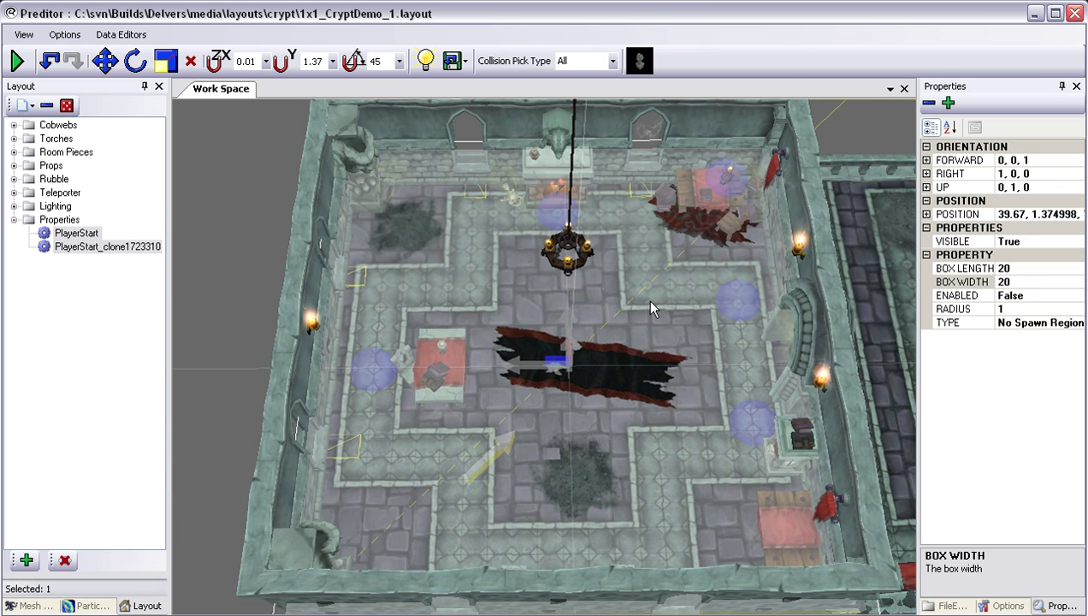
middle_drag(650, 301, 650, 323)
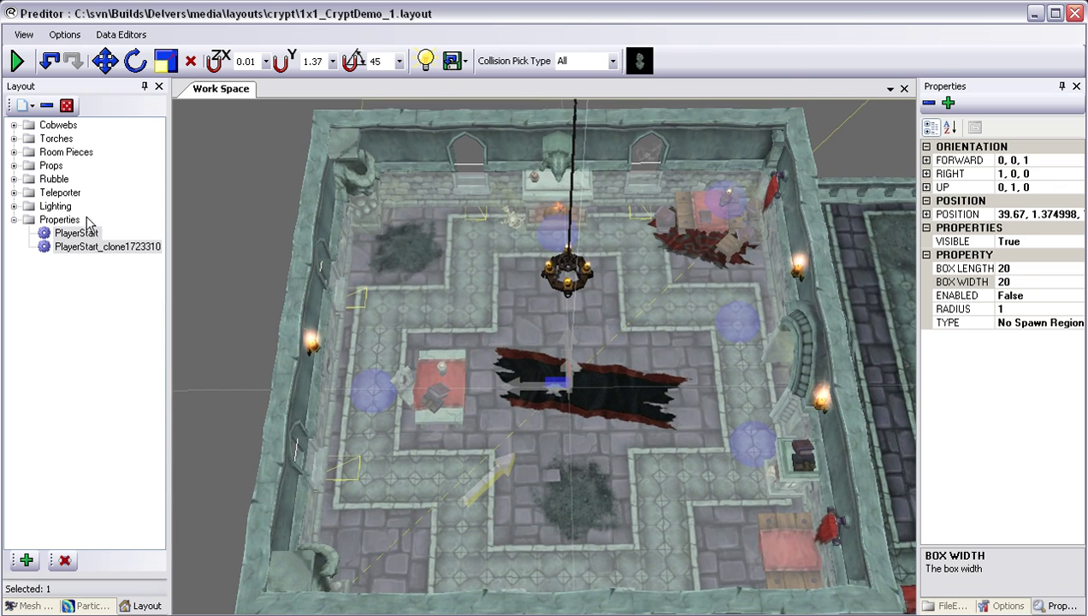
click(120, 247)
click(121, 247)
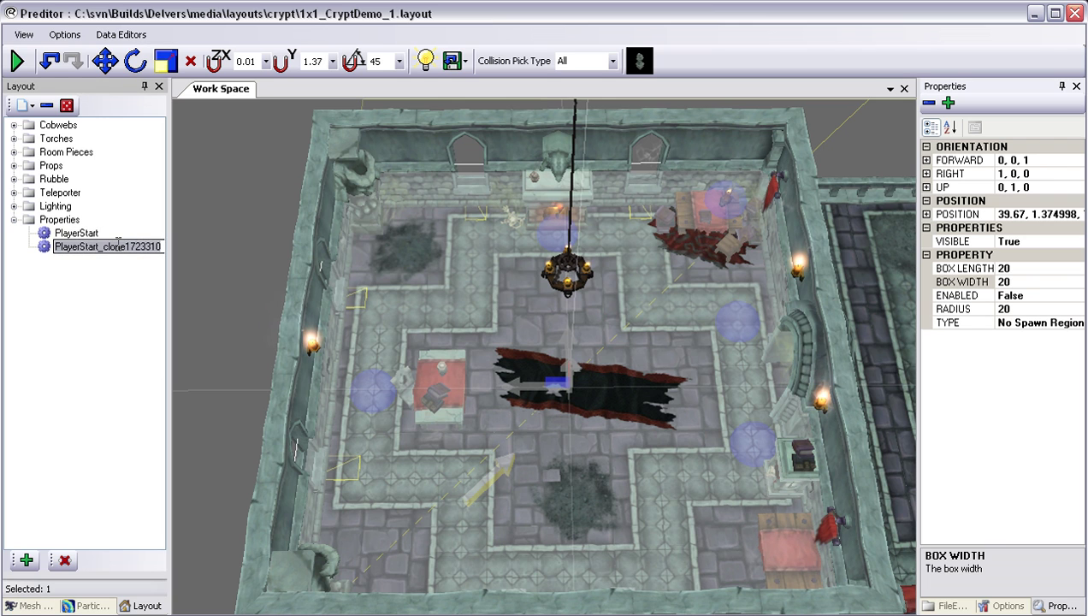
text(JNo)
key(BackSpace)
text(No)
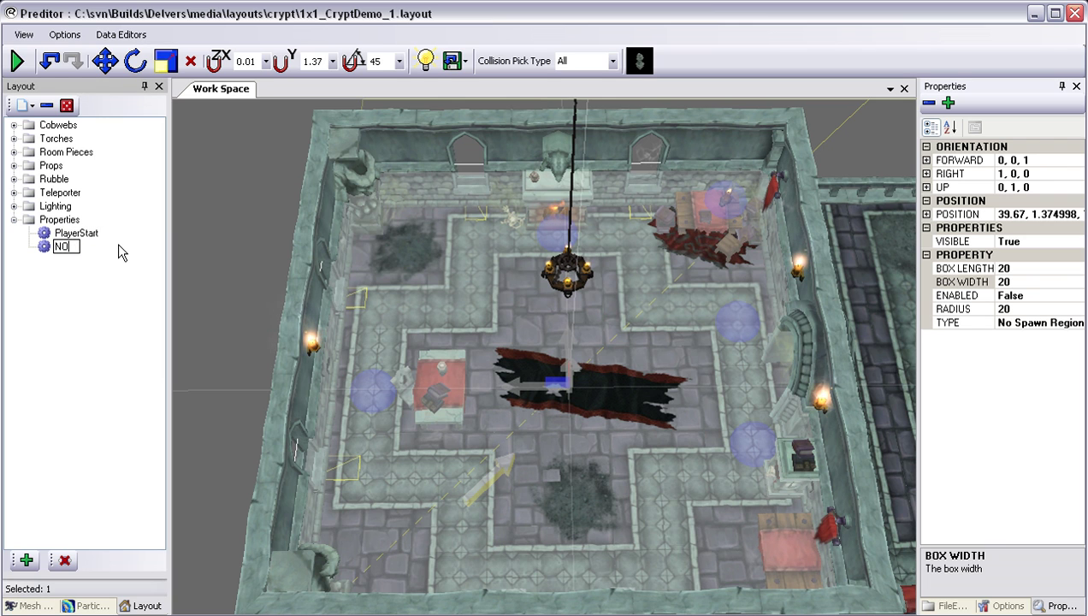
text(SpawnRegion)
key(Return)
- Set the NoSpawnRegion node's Visible property to False and deselect the node
scroll(468, 249, up, 4)
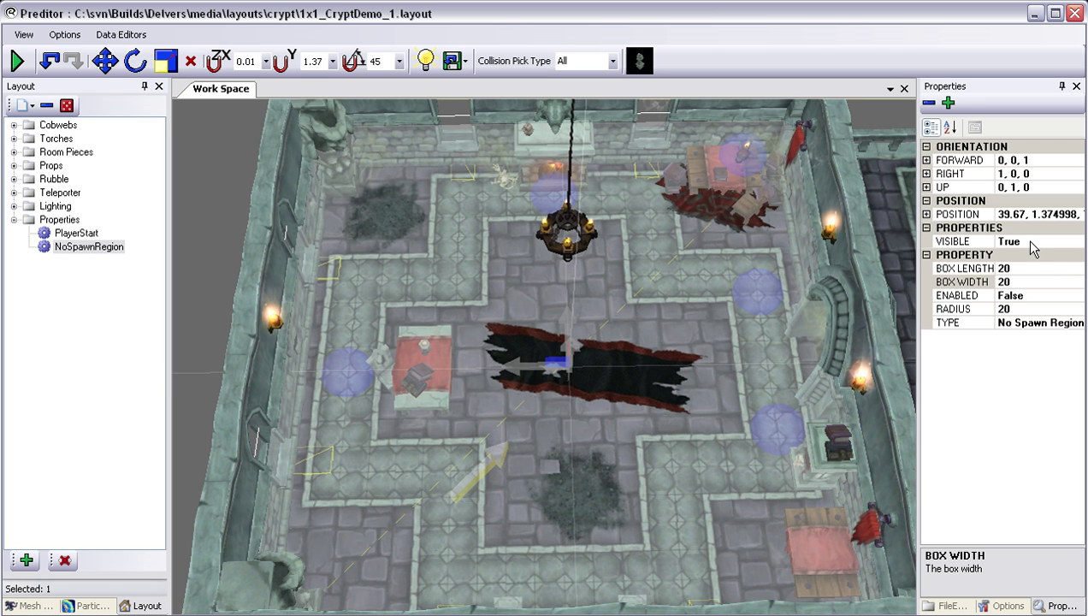
double_click(1022, 241)
middle_drag(678, 258, 681, 237)
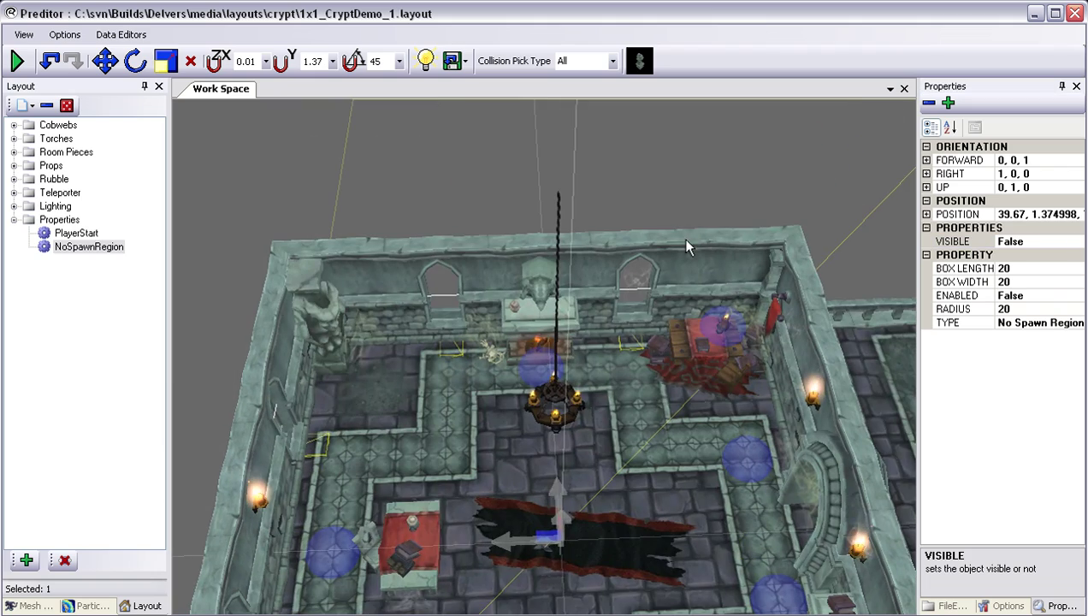
click(675, 197)
- Examine the arched doorway side of the room and the floor around the torn rug
middle_drag(669, 200, 685, 232)
scroll(655, 235, up, 2)
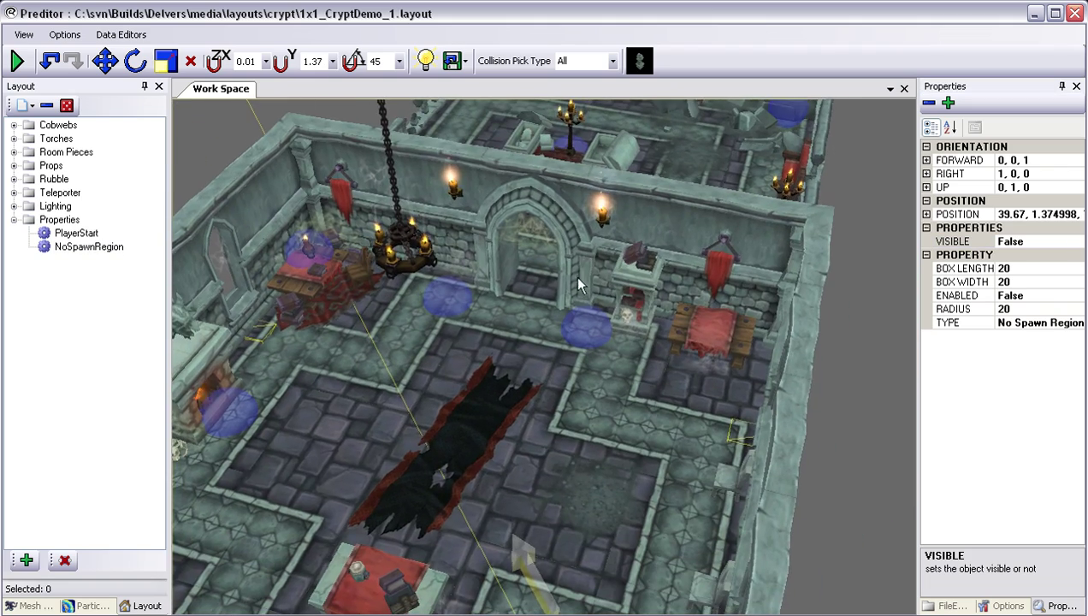
key(a)
key(s)
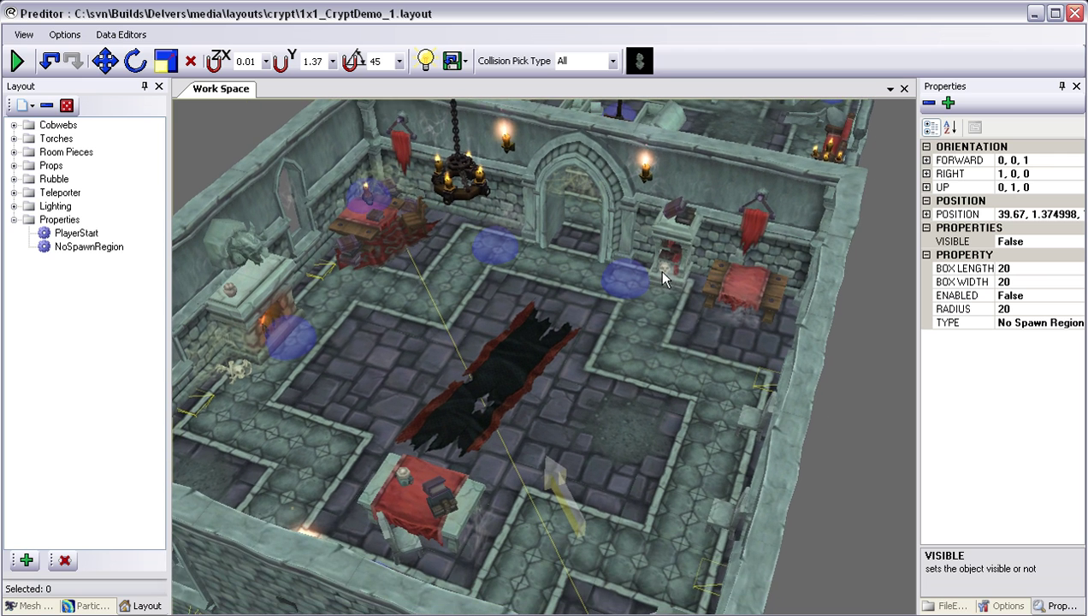
scroll(660, 272, up, 2)
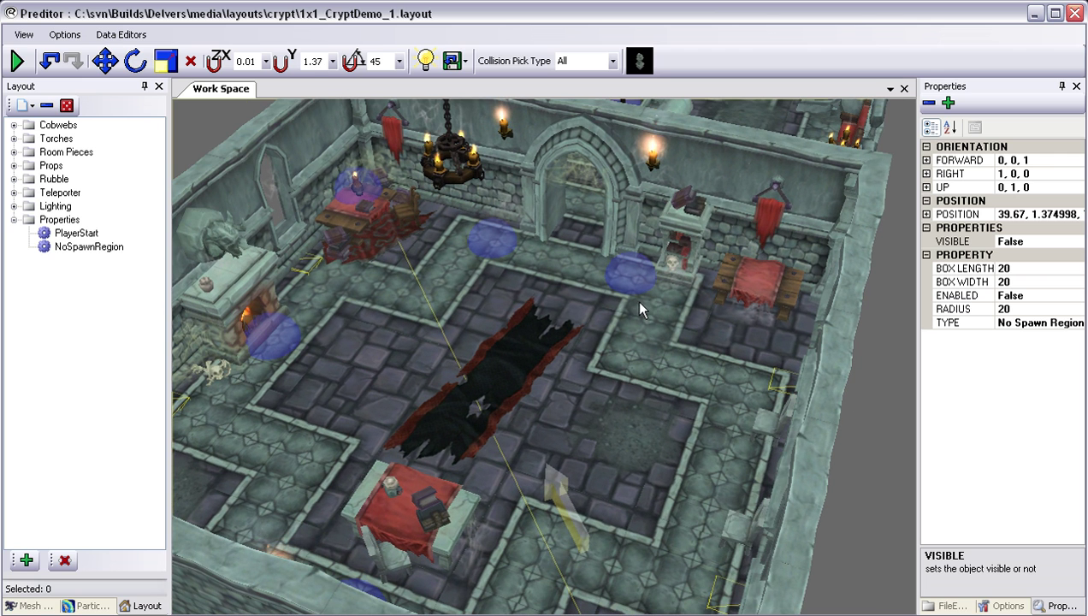
scroll(611, 336, up, 3)
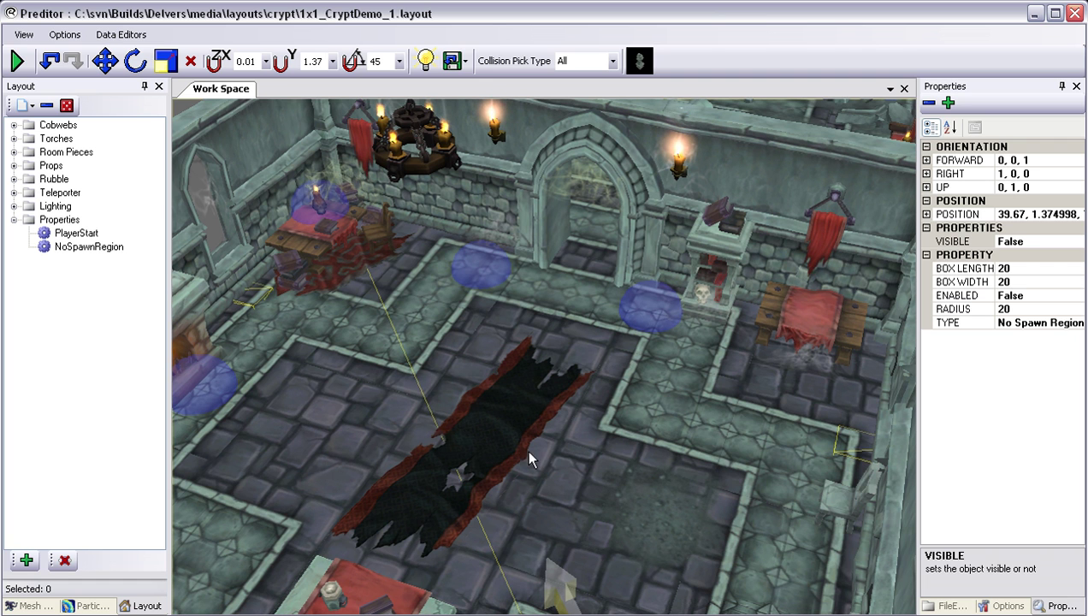
key(s)
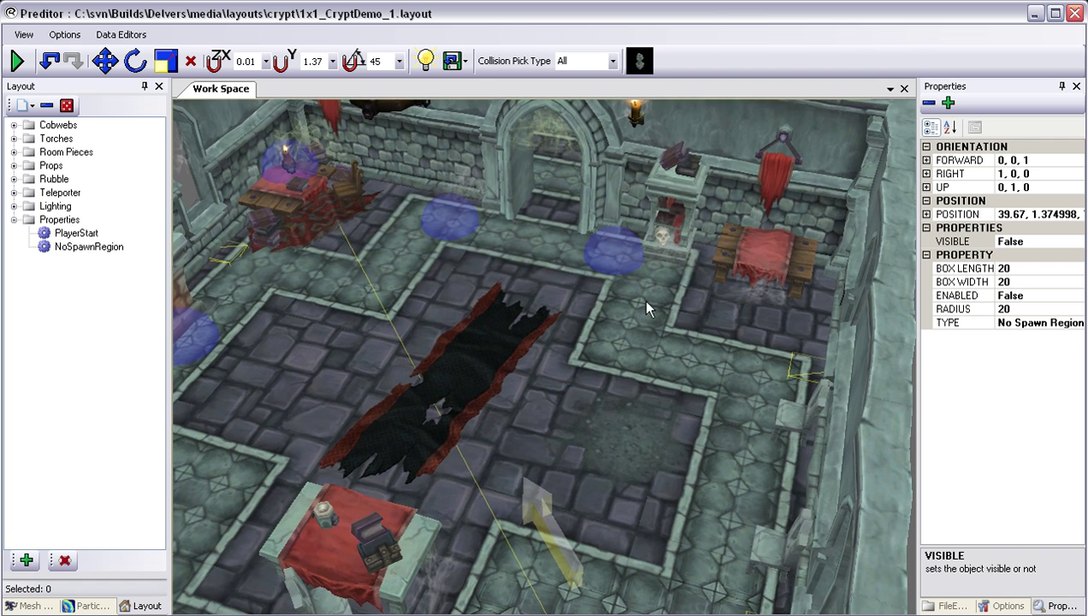
key(w)
scroll(654, 276, up, 3)
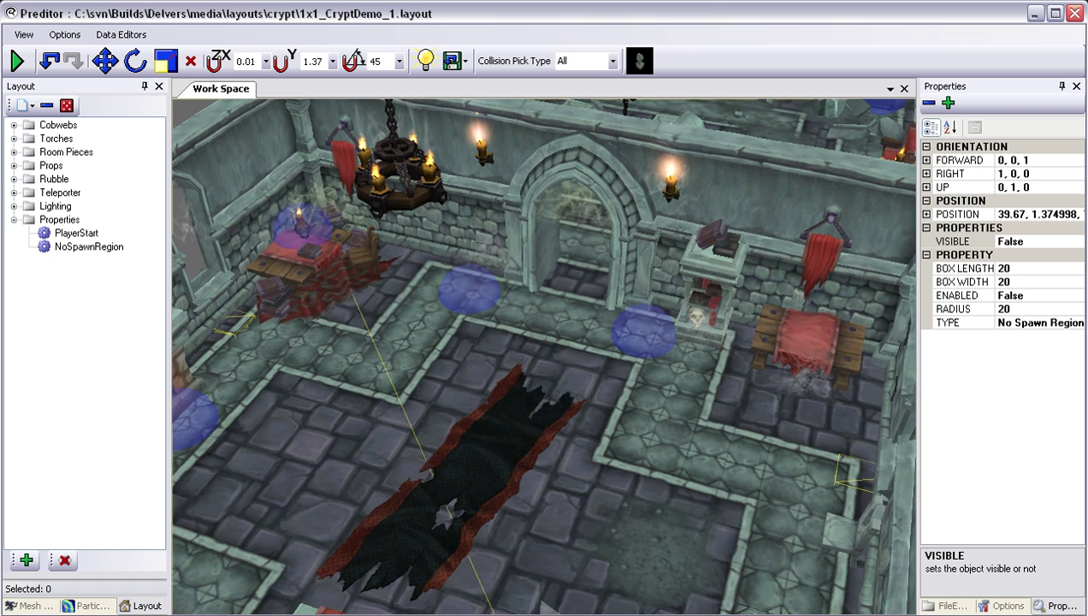
- Add a Layout Link Timeline to the Properties group and name it Gate
click(67, 221)
right_click(67, 224)
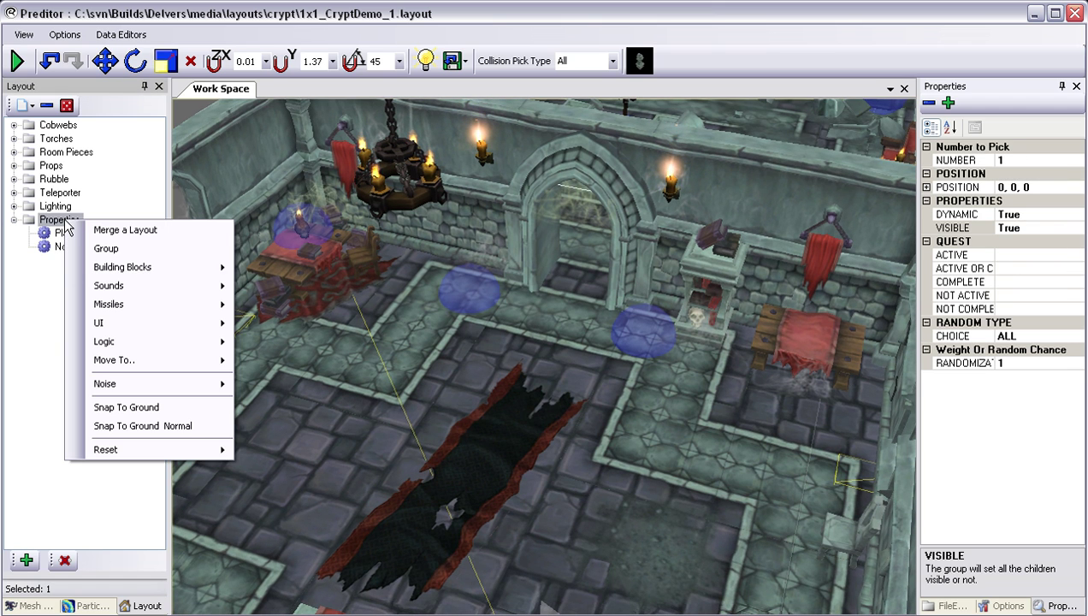
mouse_move(159, 268)
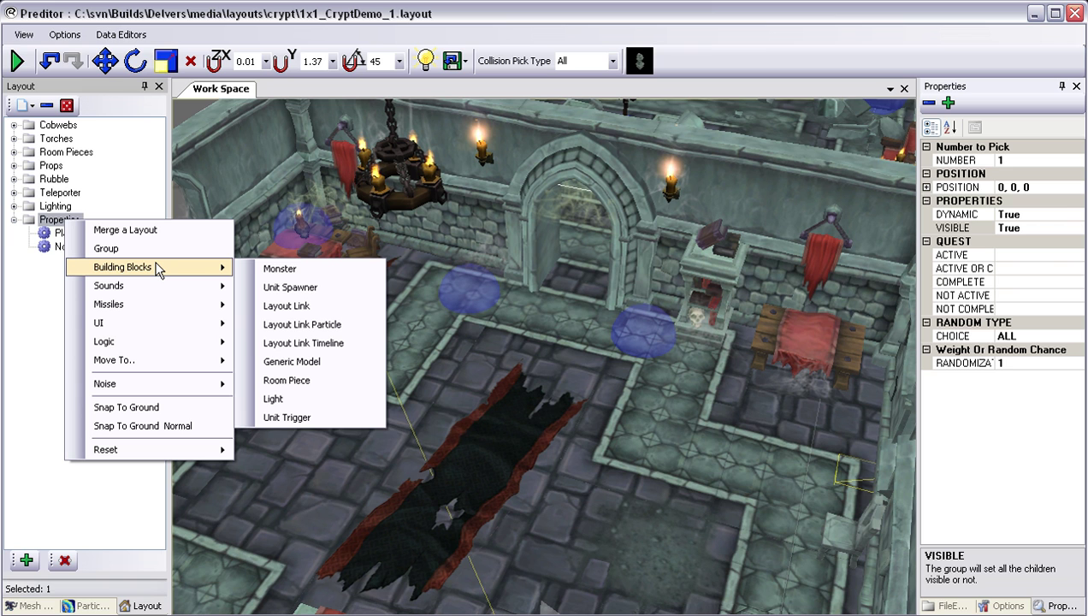
click(297, 342)
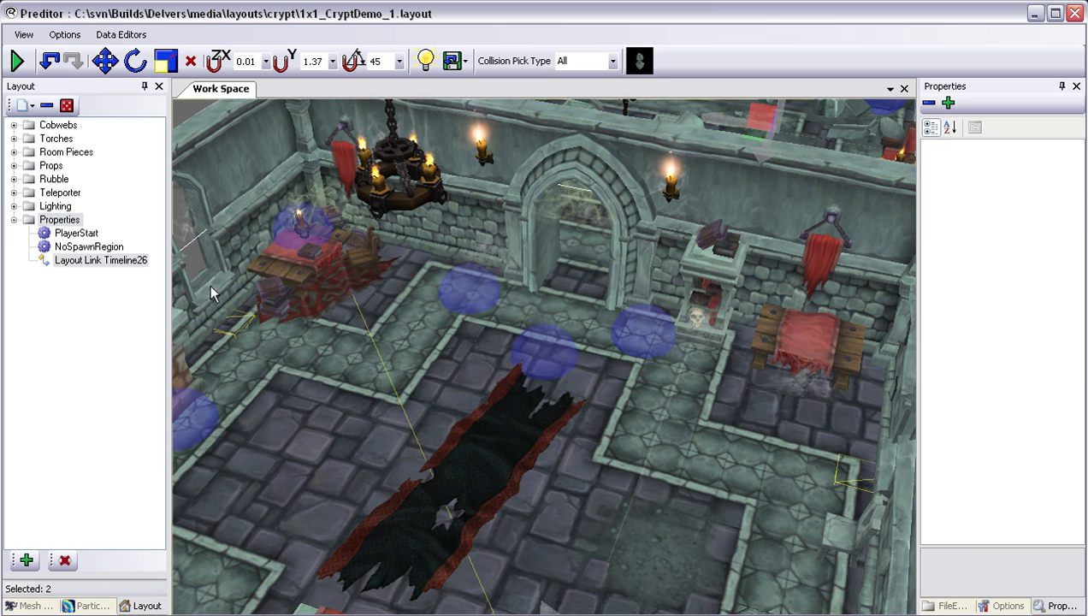
click(123, 263)
text(Gate)
key(Return)
right_drag(270, 246, 318, 251)
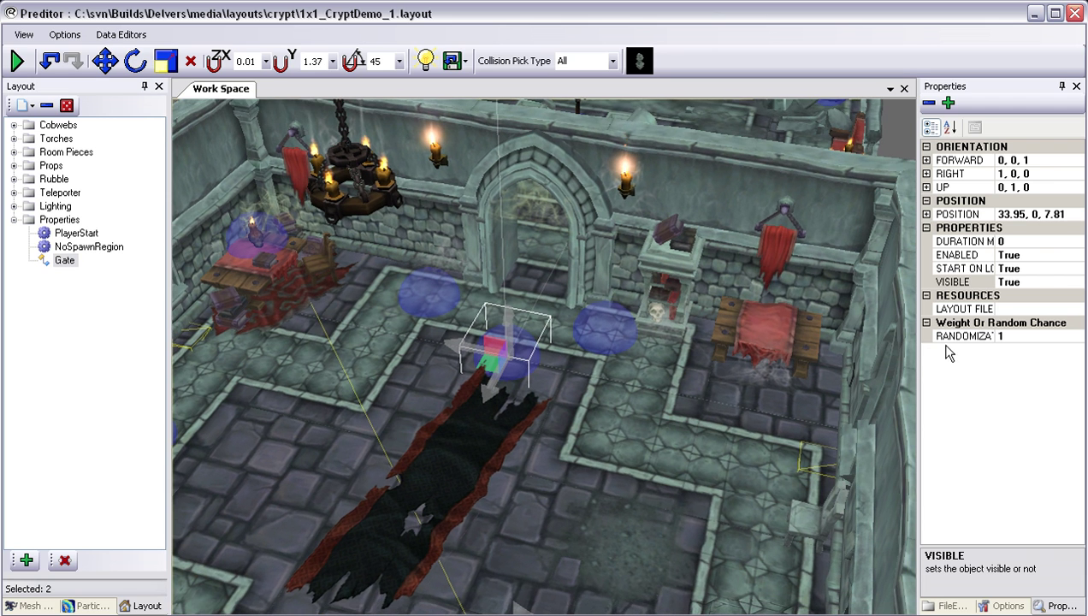
- Assign door_up_triggered.layout from the props/crypt_props folder as the Gate node's layout file
click(1051, 310)
click(1077, 309)
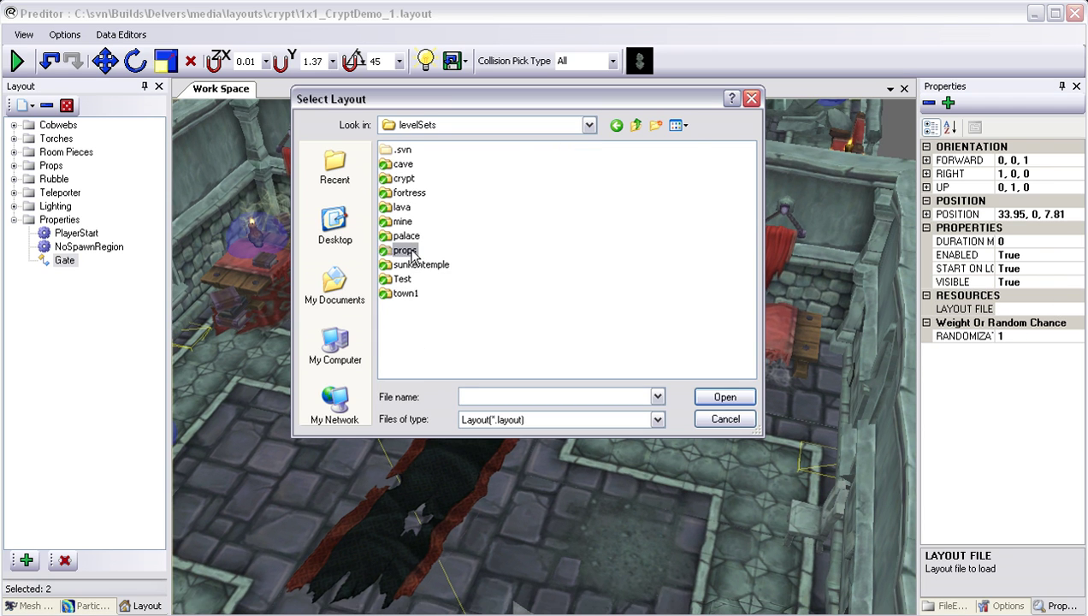
double_click(407, 250)
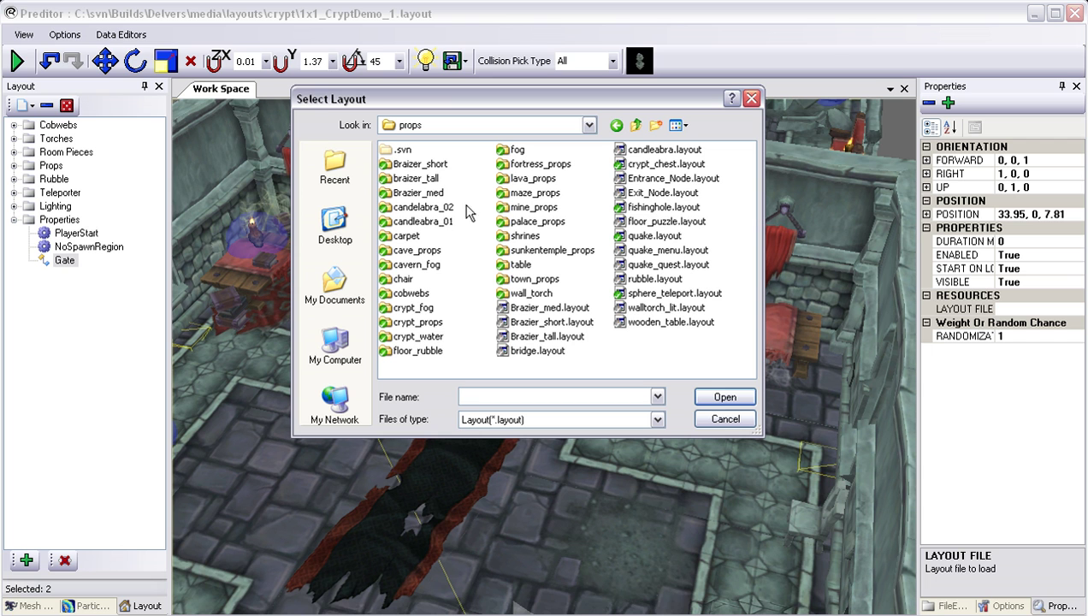
double_click(427, 322)
click(446, 350)
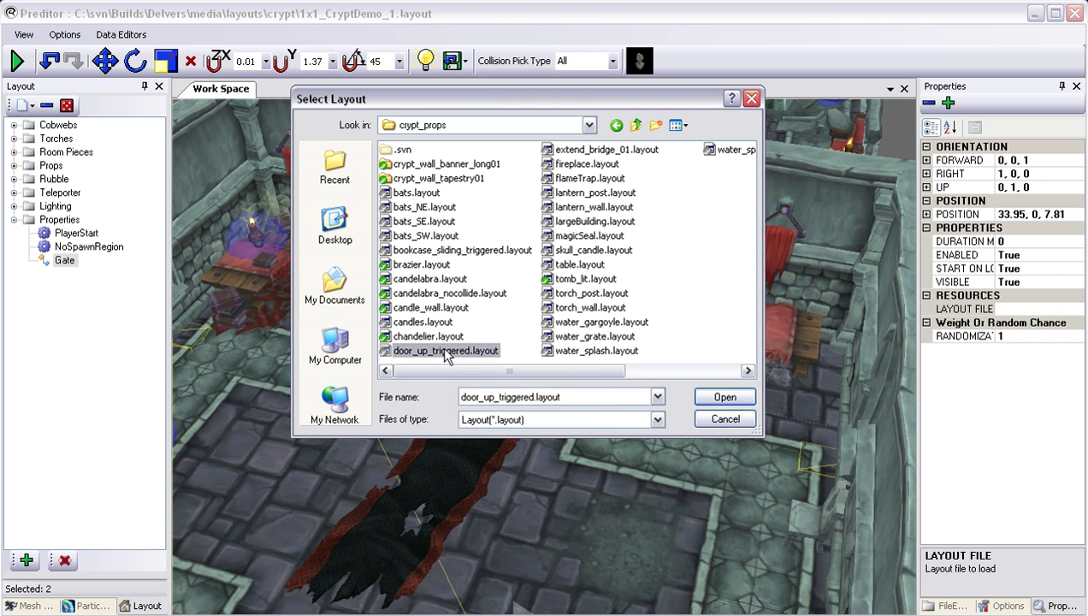
click(725, 397)
scroll(740, 386, up, 3)
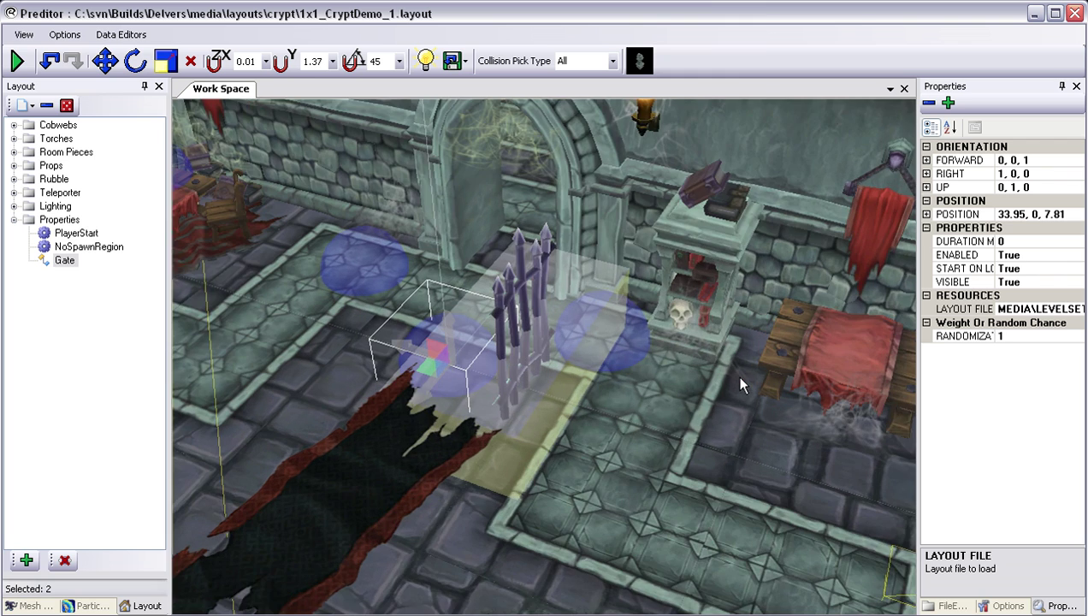
- Set the Gate node's Start On Load property to False
right_drag(736, 372, 722, 373)
middle_drag(723, 373, 720, 373)
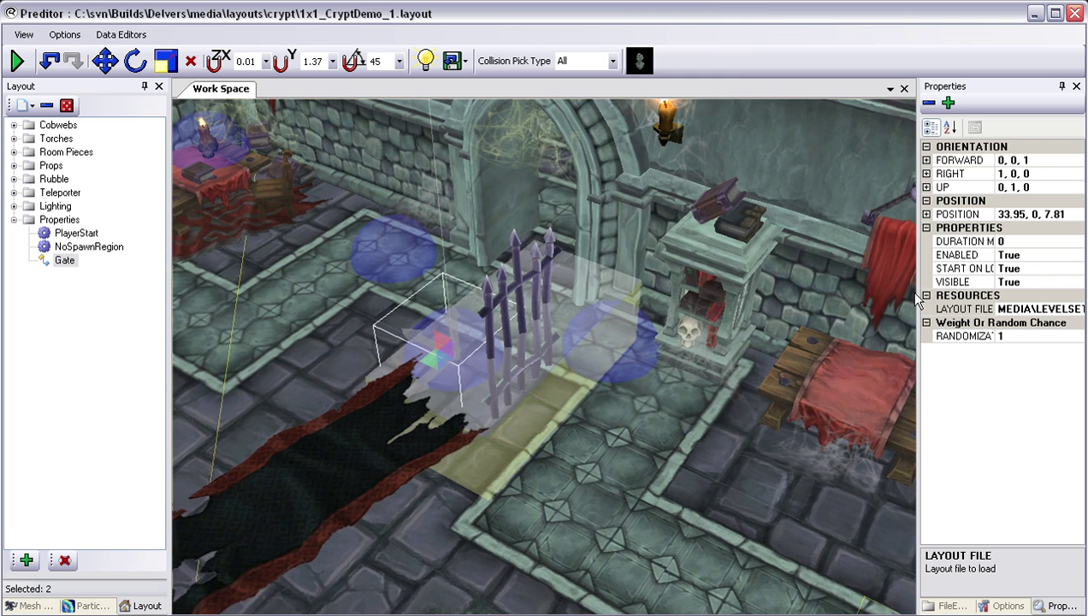
double_click(1013, 268)
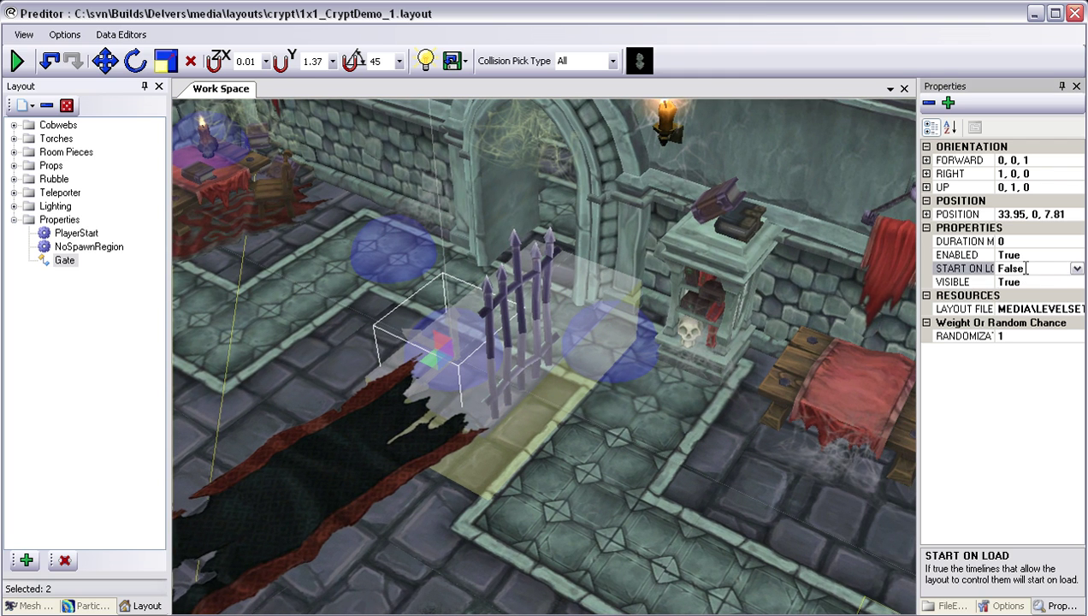
- Rotate the gate to face about -1, 0, 0 and move it into the arched doorway, at about 28.8, 0, 8.15
key(a)
key(Right)
key(Right)
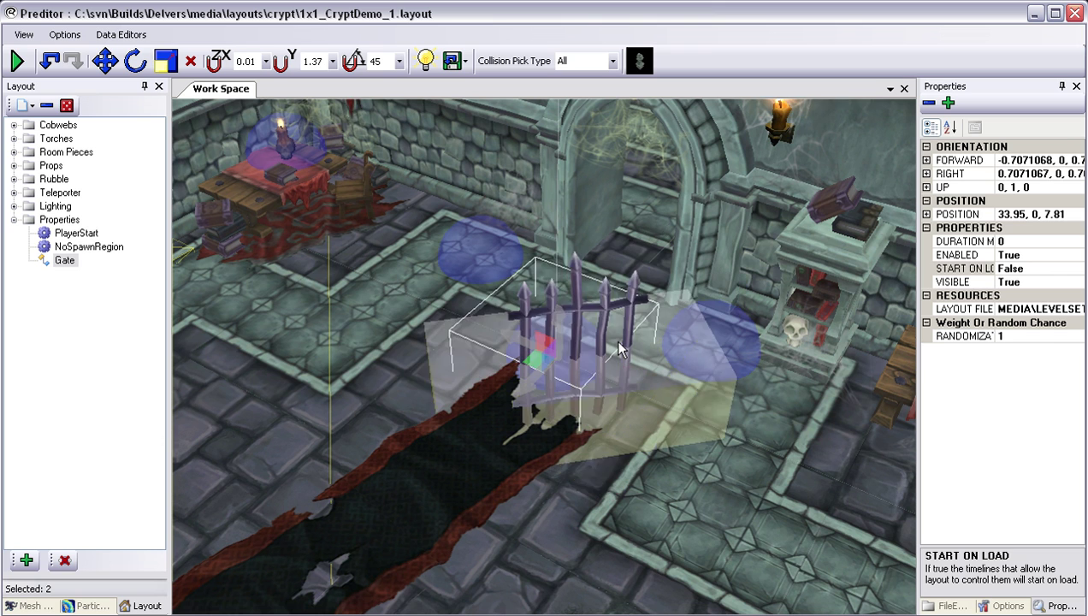
drag(522, 363, 641, 302)
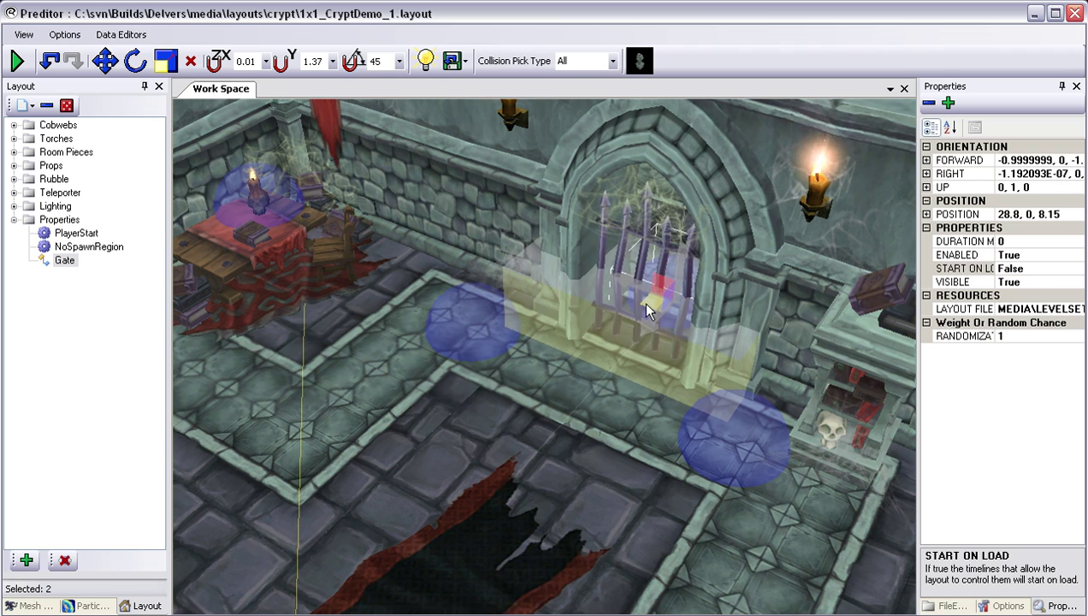
scroll(565, 436, down, 5)
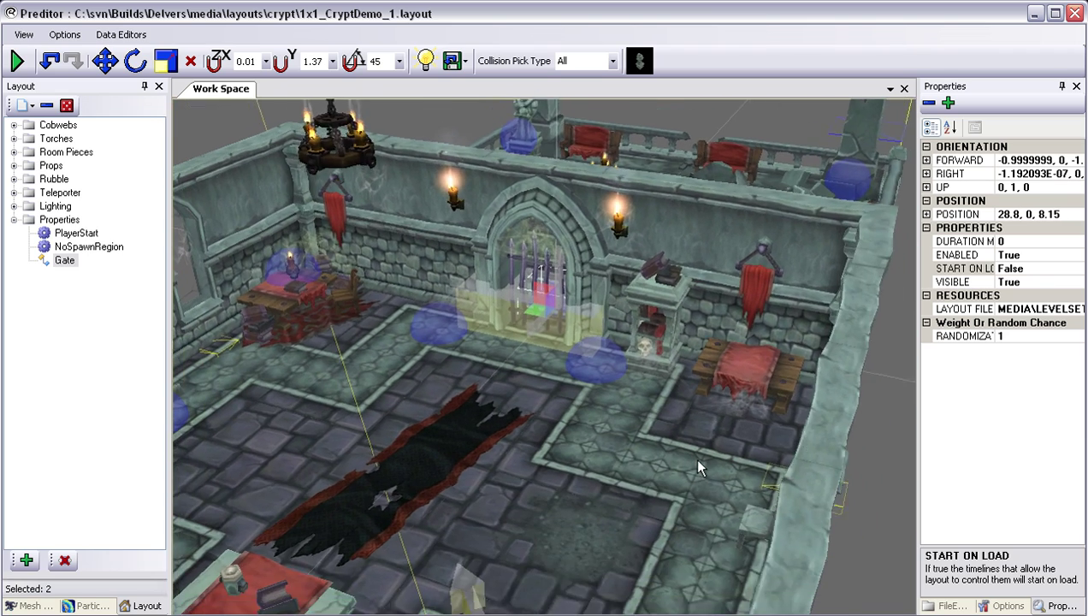
- Add a Player Box Trigger to the Properties group, in front of the gated doorway
right_drag(697, 459, 818, 467)
click(496, 393)
right_drag(496, 392, 511, 397)
middle_drag(512, 397, 521, 402)
right_click(60, 221)
mouse_move(150, 349)
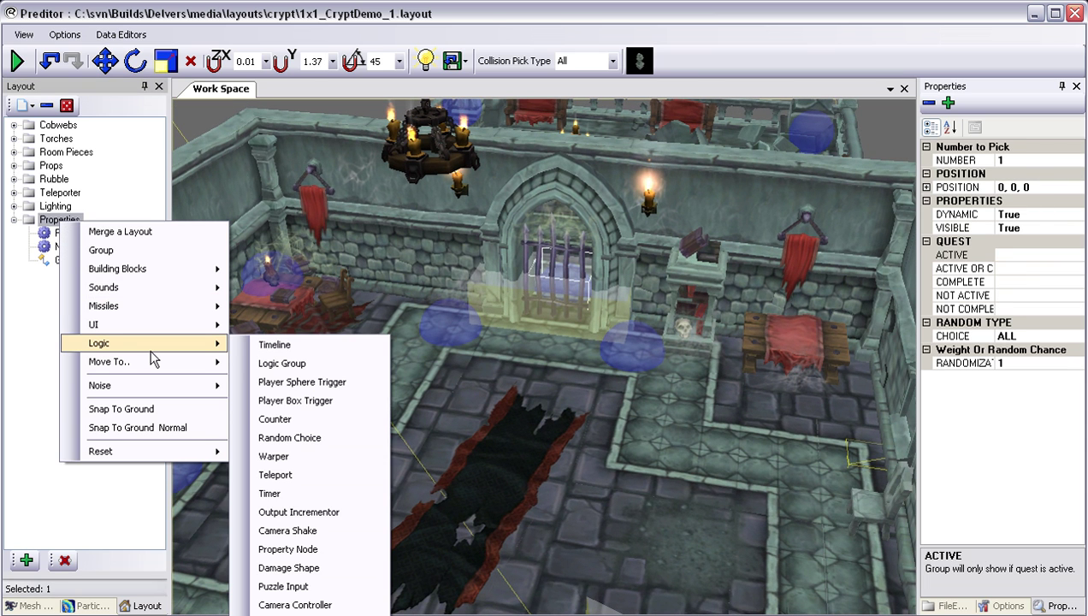
click(312, 399)
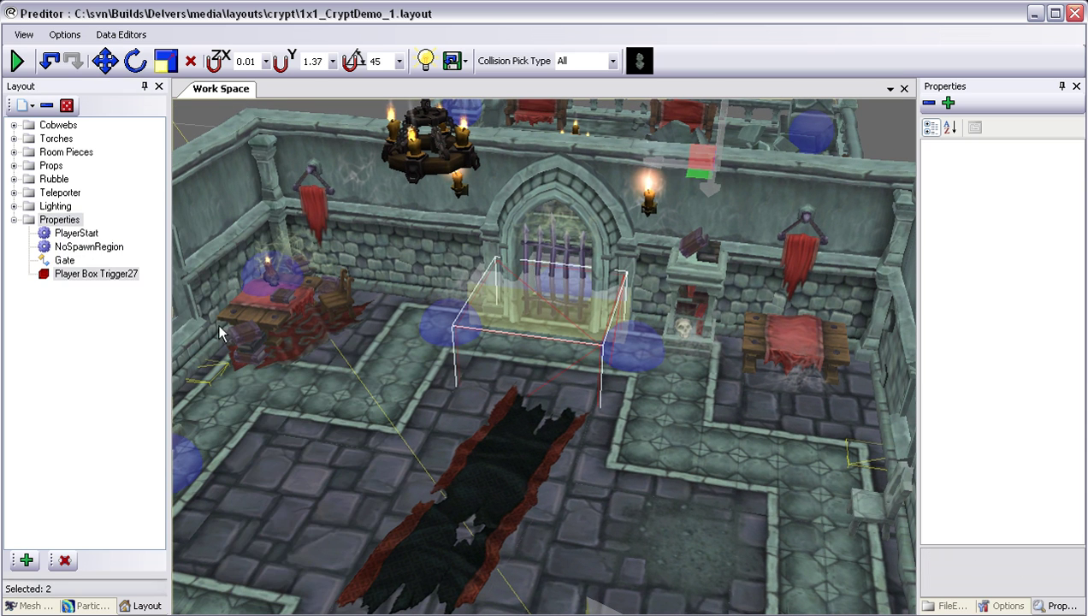
- Raise the player box trigger to Y 1.375
click(96, 274)
scroll(406, 381, up, 3)
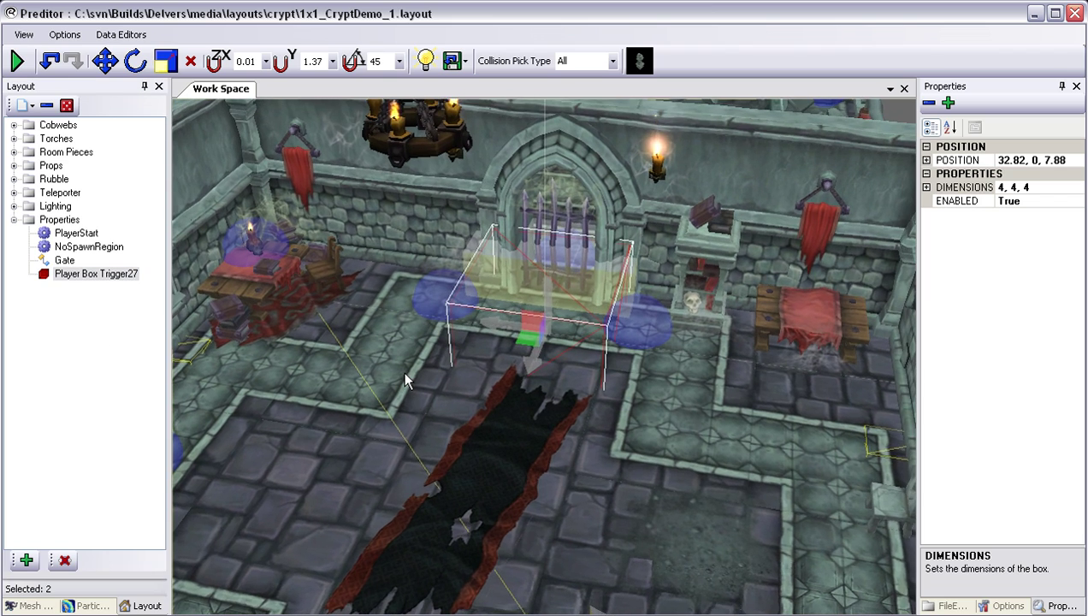
key(Page_Up)
middle_drag(405, 373, 679, 415)
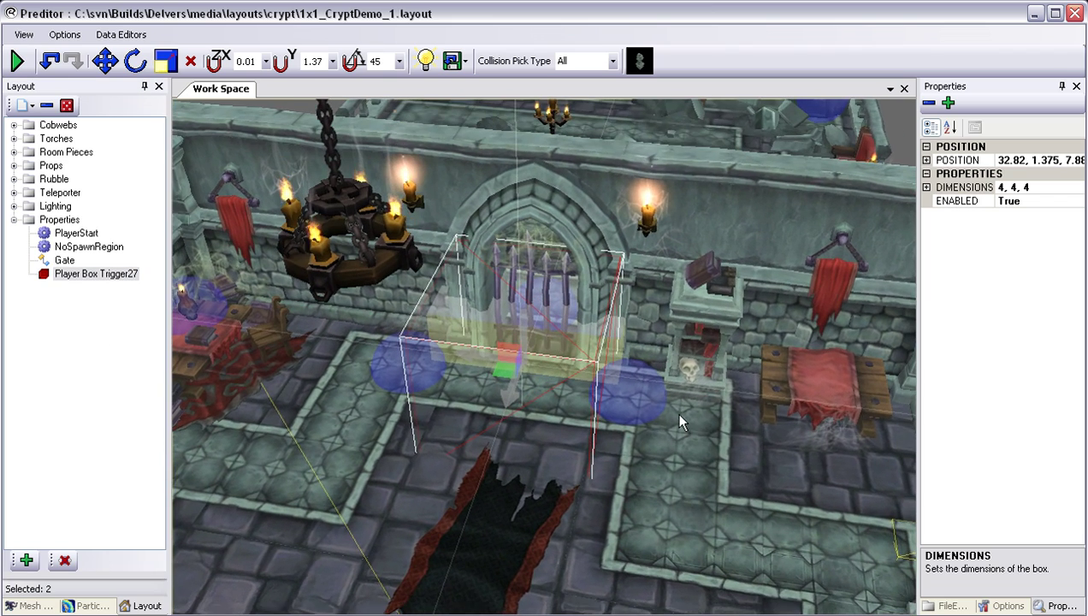
- Set the player box trigger's dimensions to 6 in X and 20 in Z
click(927, 189)
click(1023, 200)
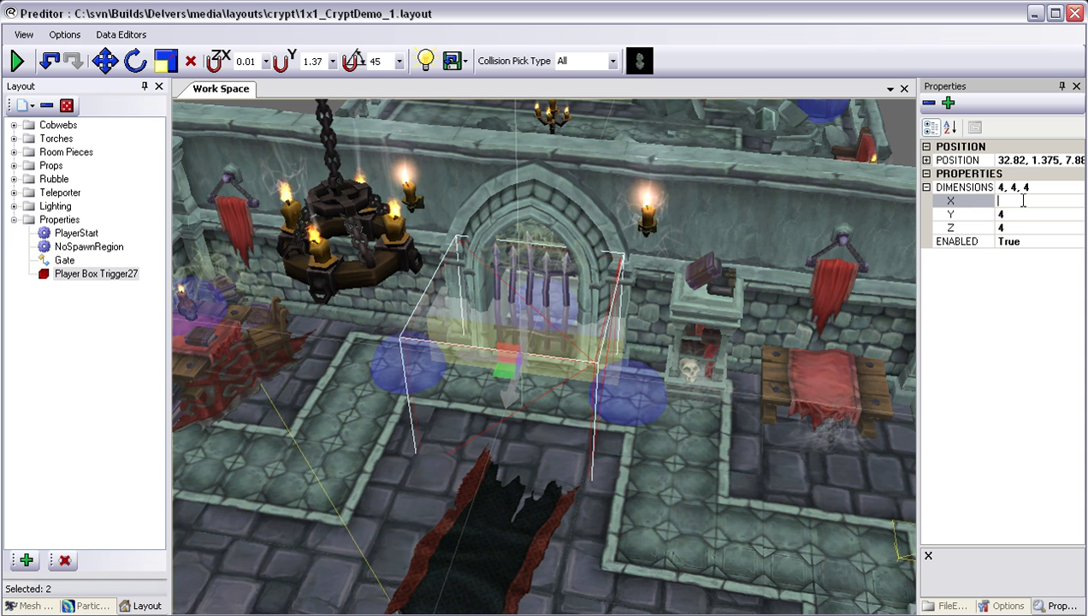
text(6)
click(1038, 226)
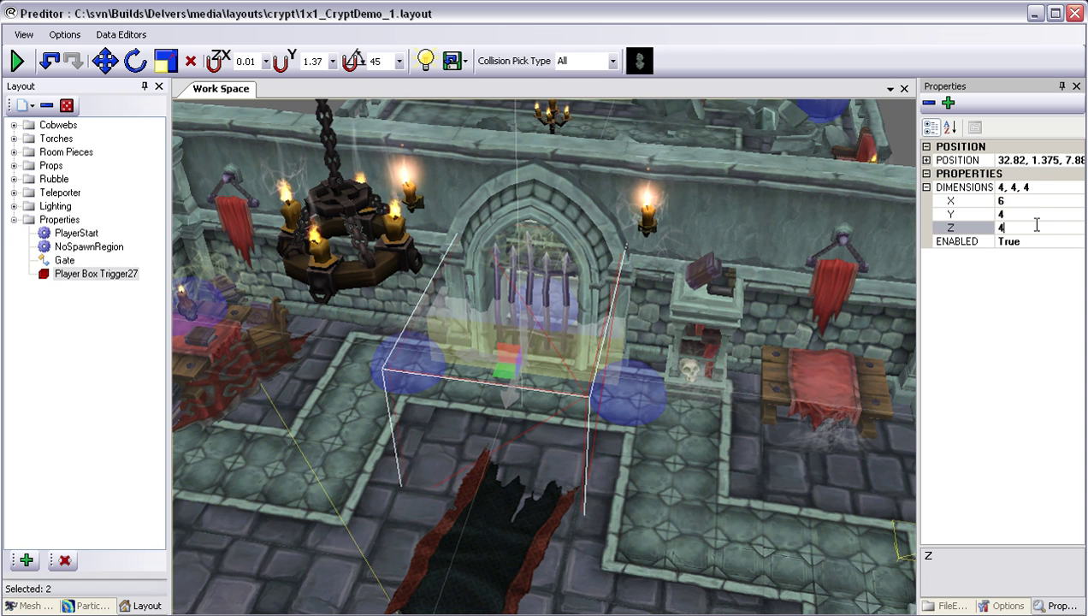
text(20)
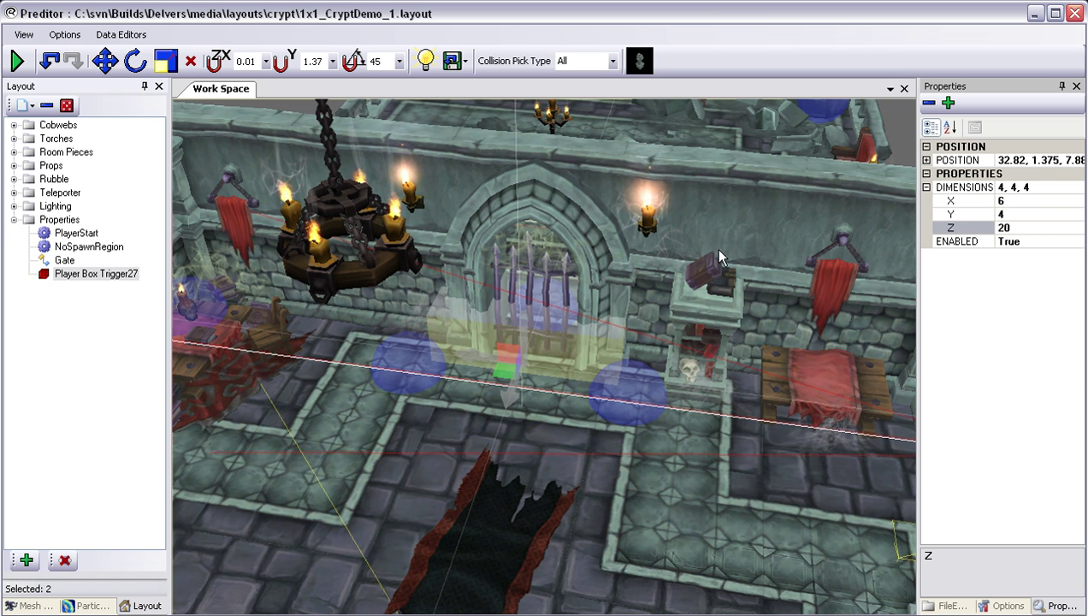
middle_drag(719, 257, 672, 315)
scroll(671, 316, down, 3)
mouse_move(656, 269)
middle_down()
mouse_move(666, 250)
mouse_move(665, 277)
middle_up()
scroll(665, 277, up, 2)
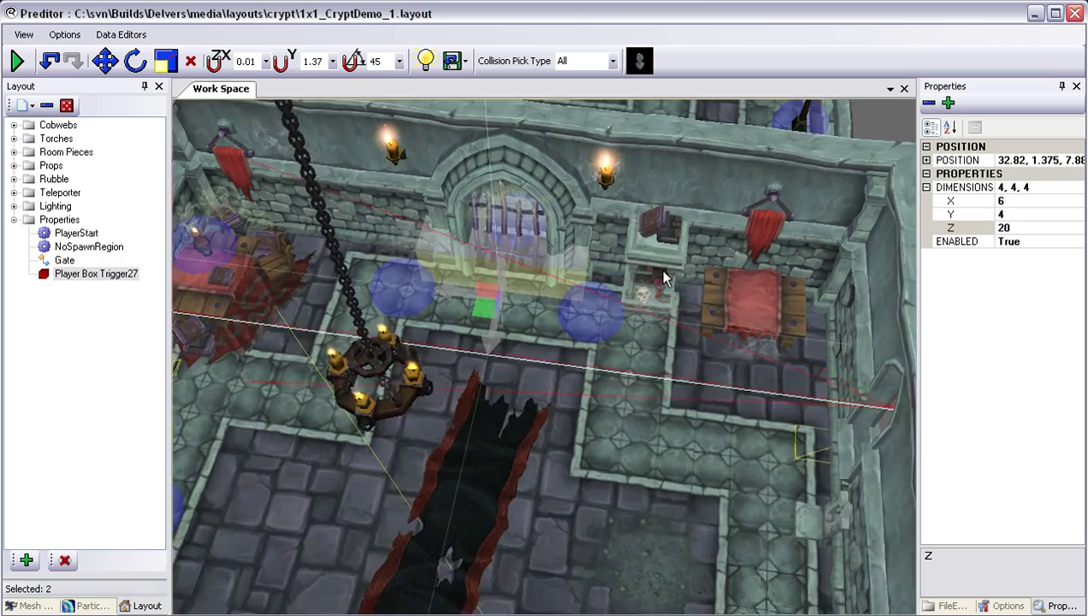